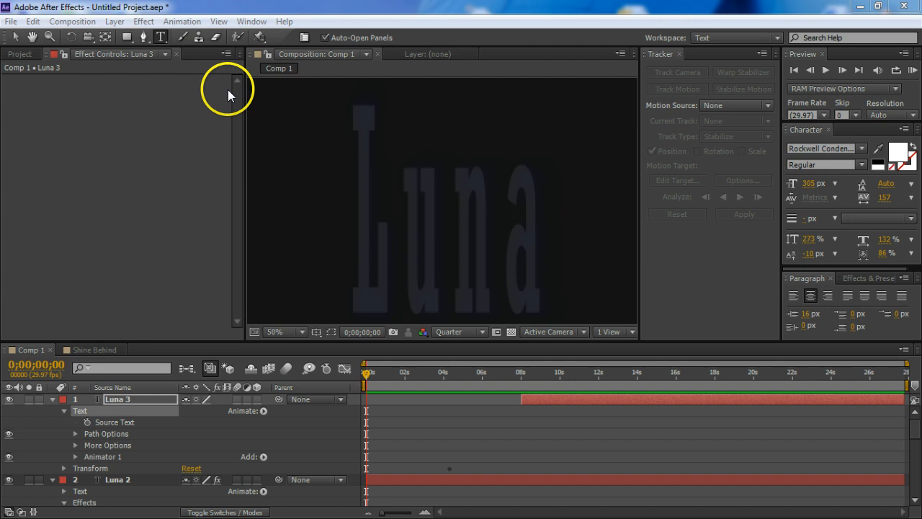
Create a new composition with the HDV 1080 29.97 preset at 1440 x 1080 px and a black background
click(72, 21)
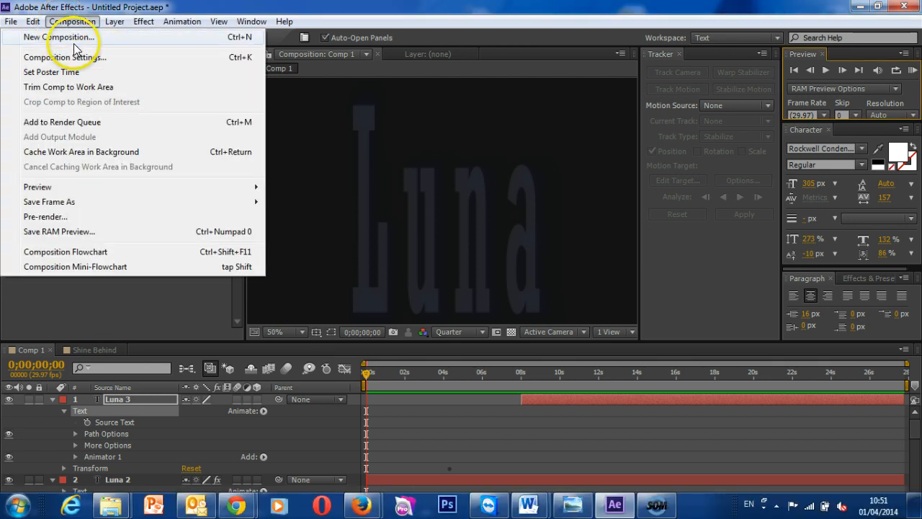
click(73, 42)
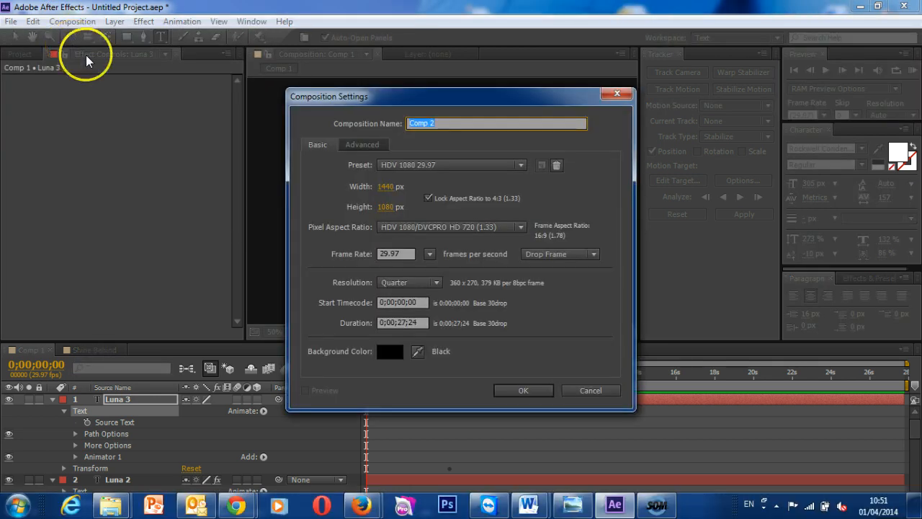
click(524, 390)
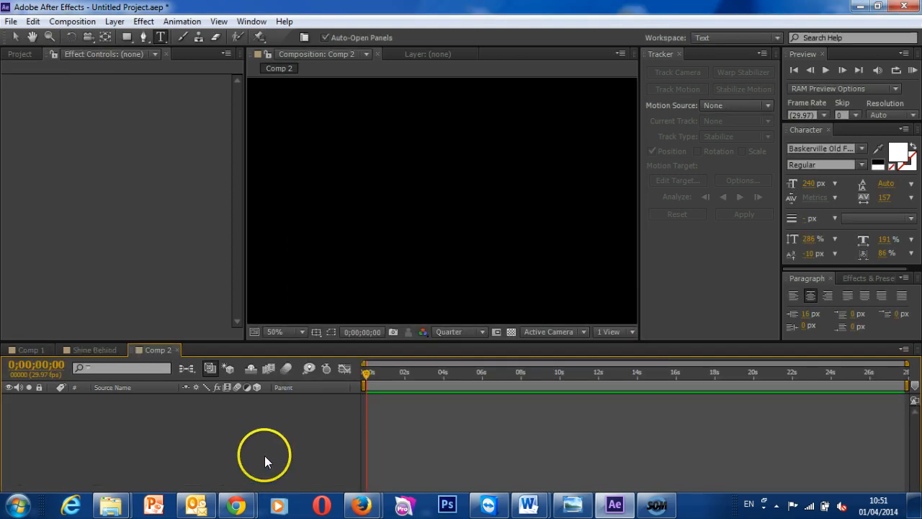
Add a black solid layer of 1440 x 1080 px to the new composition
right_click(217, 453)
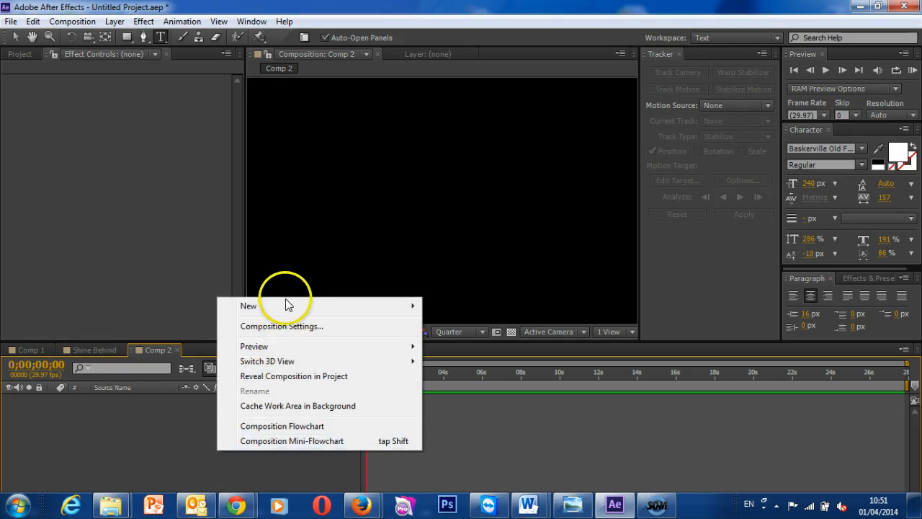
mouse_move(290, 309)
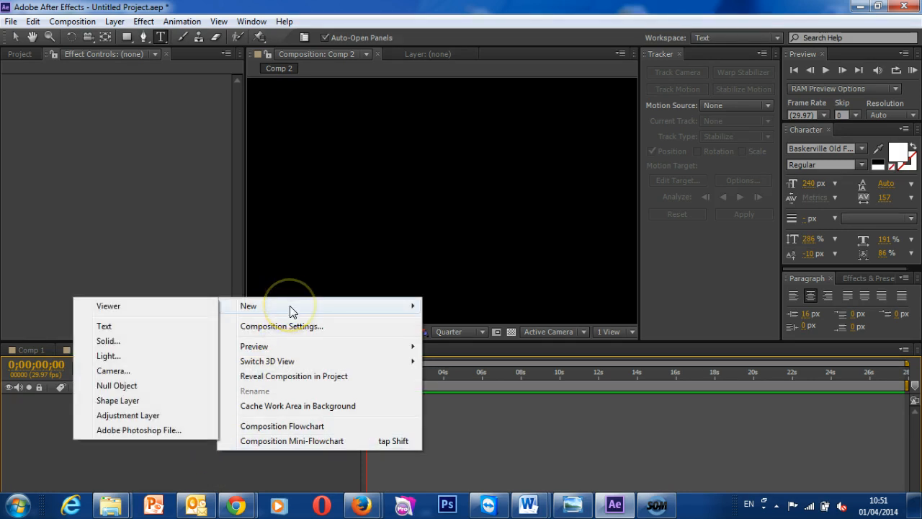
click(160, 341)
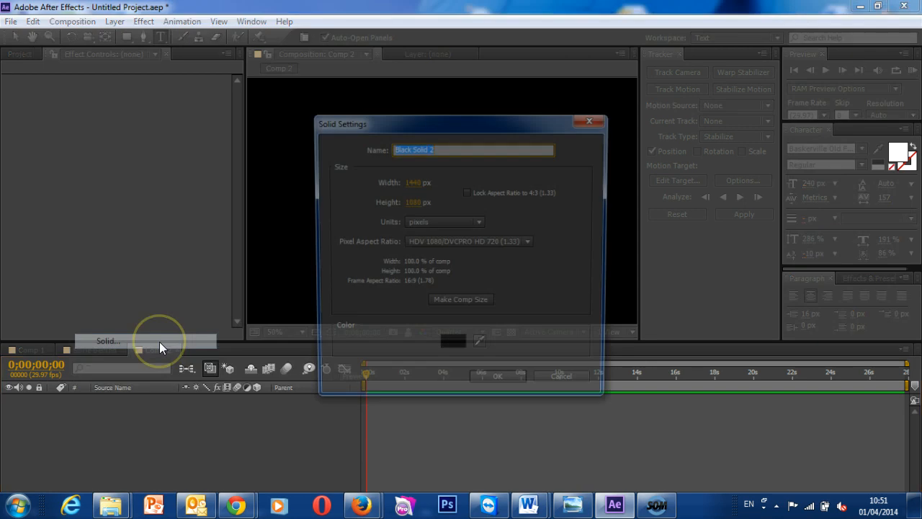
click(481, 349)
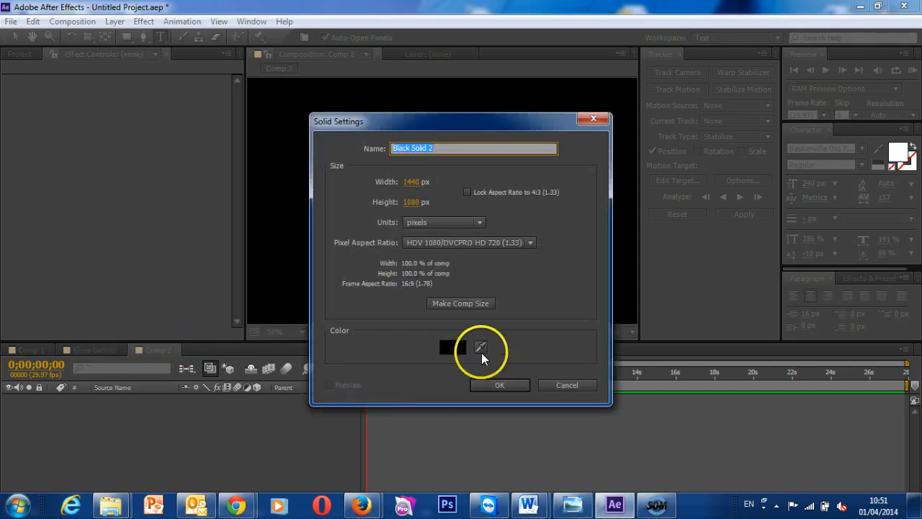
click(278, 196)
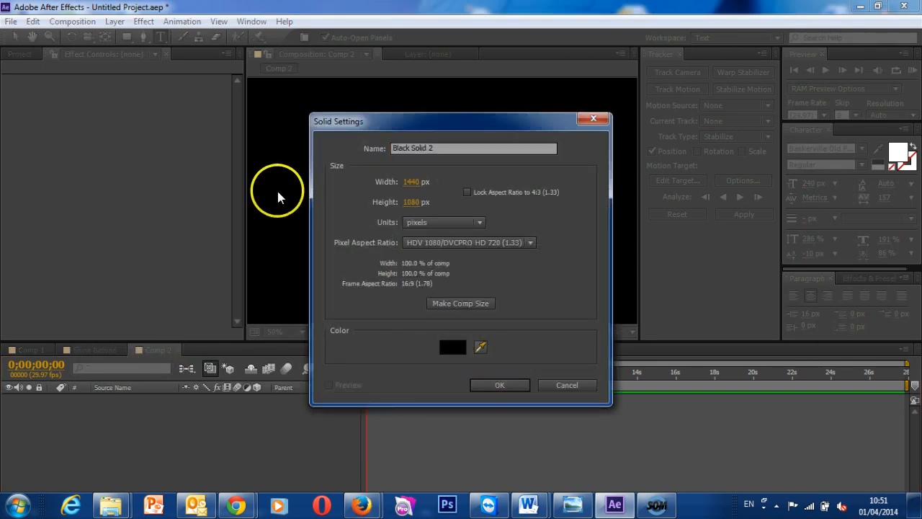
click(279, 196)
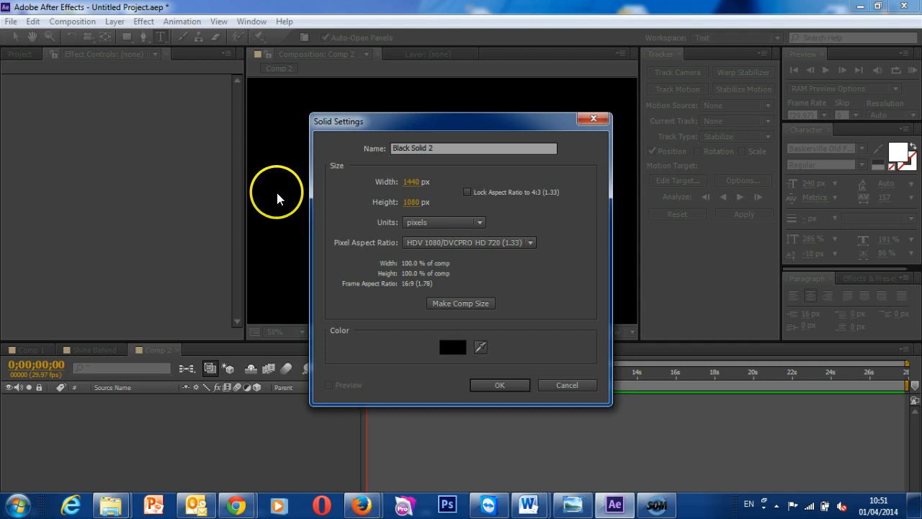
click(479, 345)
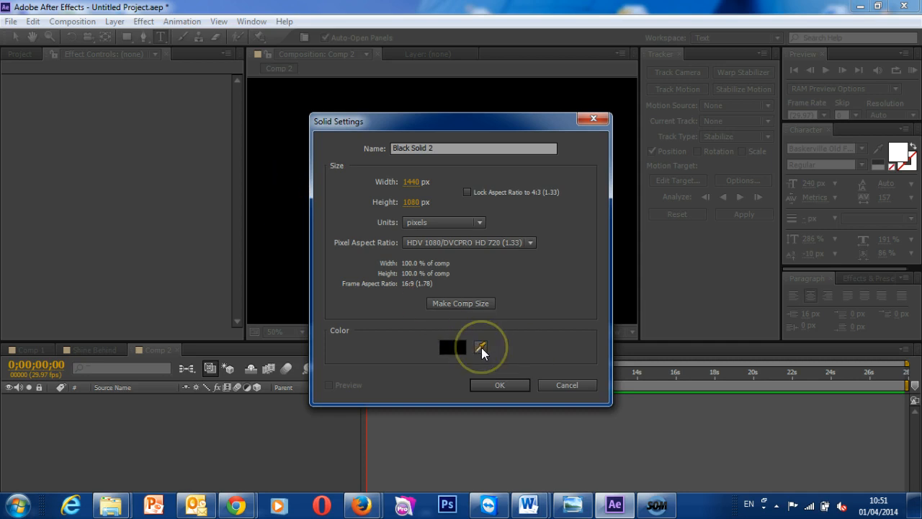
click(498, 384)
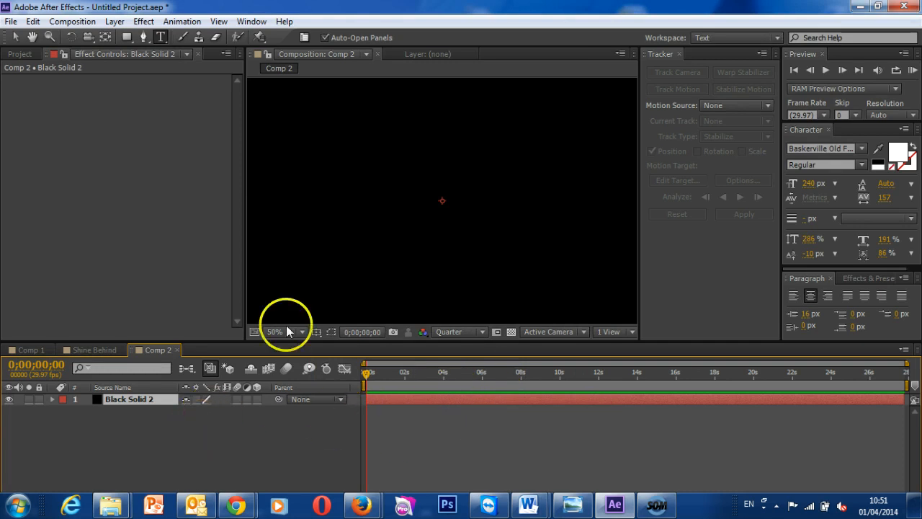
Add a large text box over the composition reading "Swanson" and set its font size to 133 px
click(161, 37)
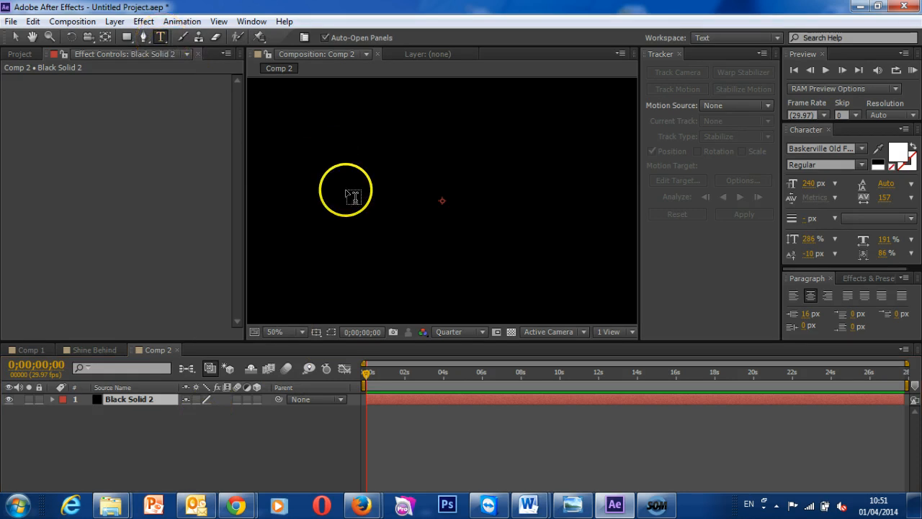
drag(302, 277, 596, 103)
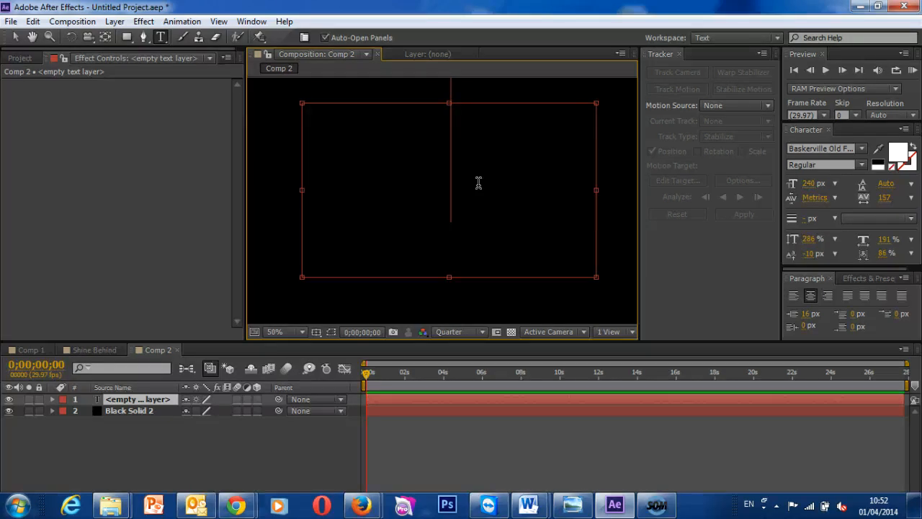
text(Swanson)
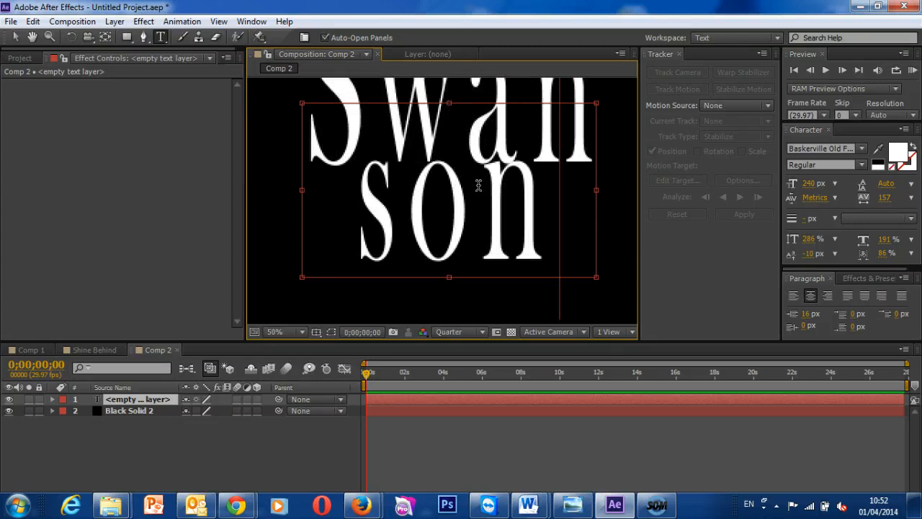
drag(478, 186, 330, 99)
drag(809, 184, 735, 181)
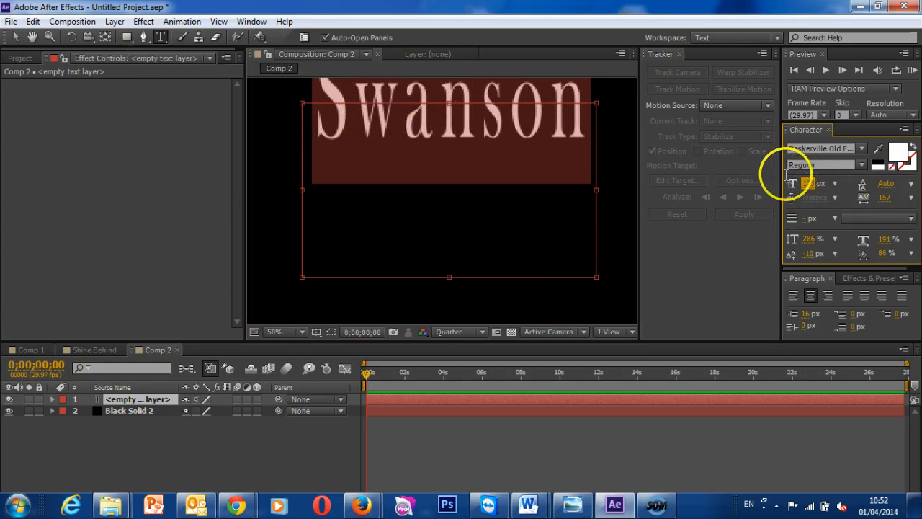
Move the Swanson text down to roughly the middle of the composition
click(15, 36)
drag(445, 119, 443, 210)
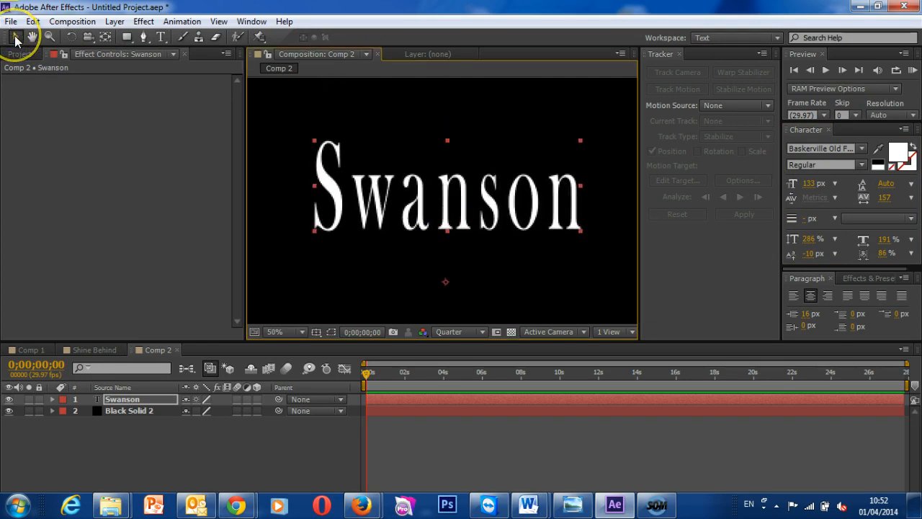
drag(422, 176, 424, 188)
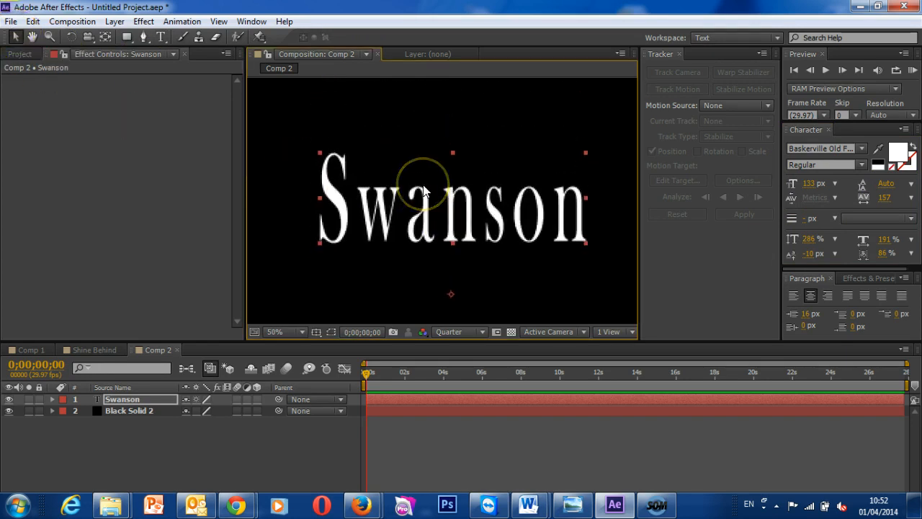
Scale up the Swanson text by its corner so it fills more of the frame's width
scroll(423, 189, down, 2)
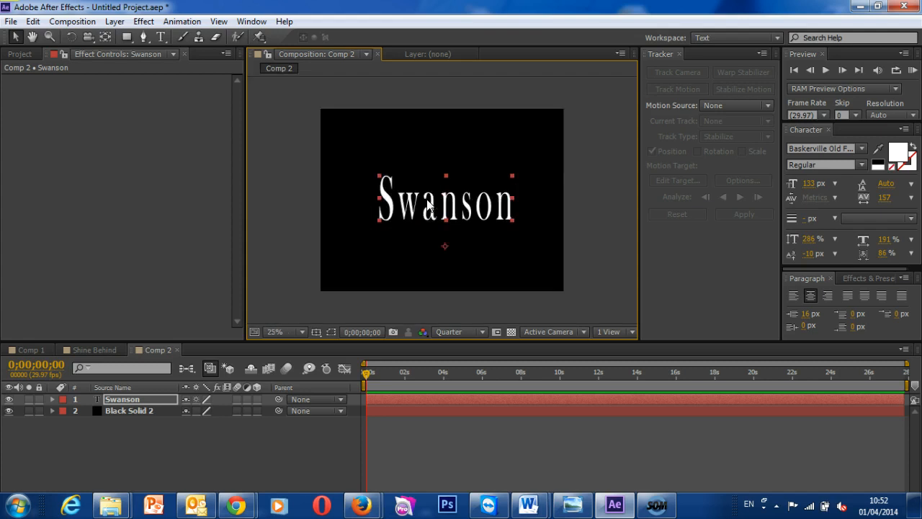
scroll(427, 205, up, 2)
click(318, 152)
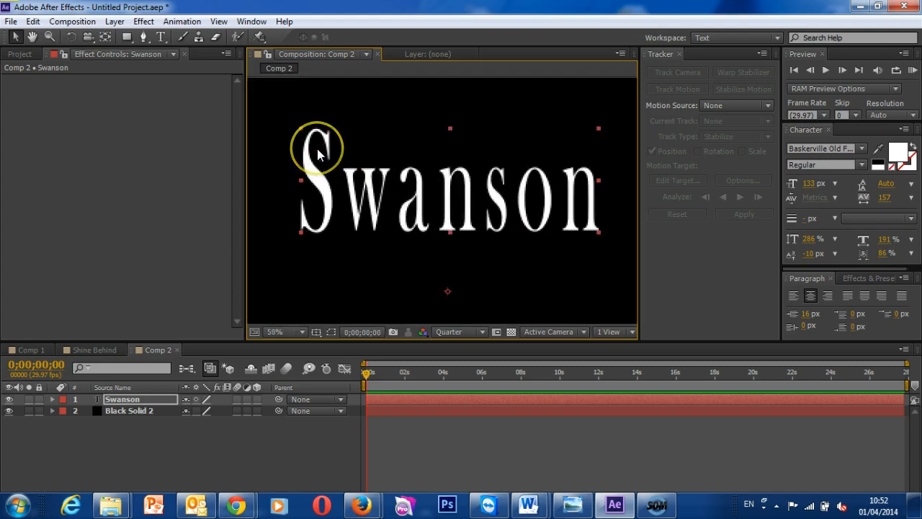
drag(302, 129, 282, 104)
scroll(356, 152, down, 3)
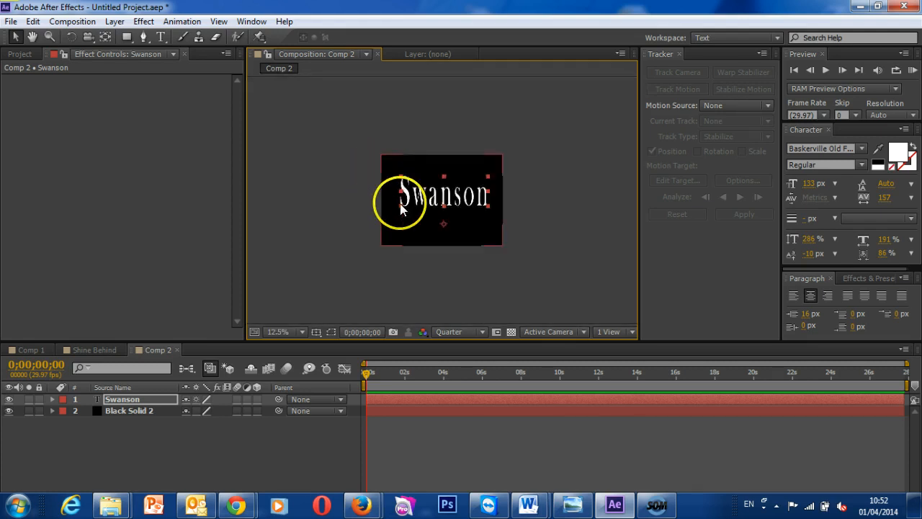
Reposition the enlarged Swanson text so it sits centered horizontally and slightly above the middle of the frame
drag(400, 204, 413, 195)
key(Up)
key(Up)
key(Up)
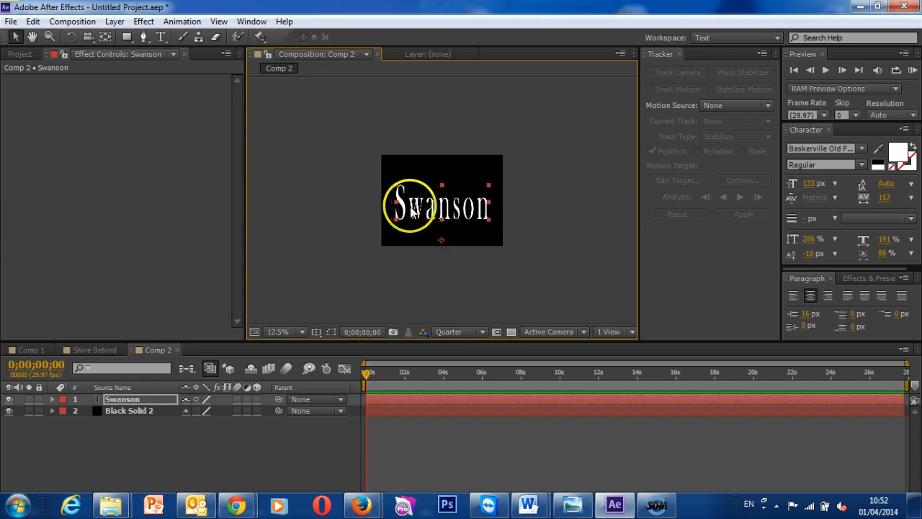
scroll(412, 209, up, 1)
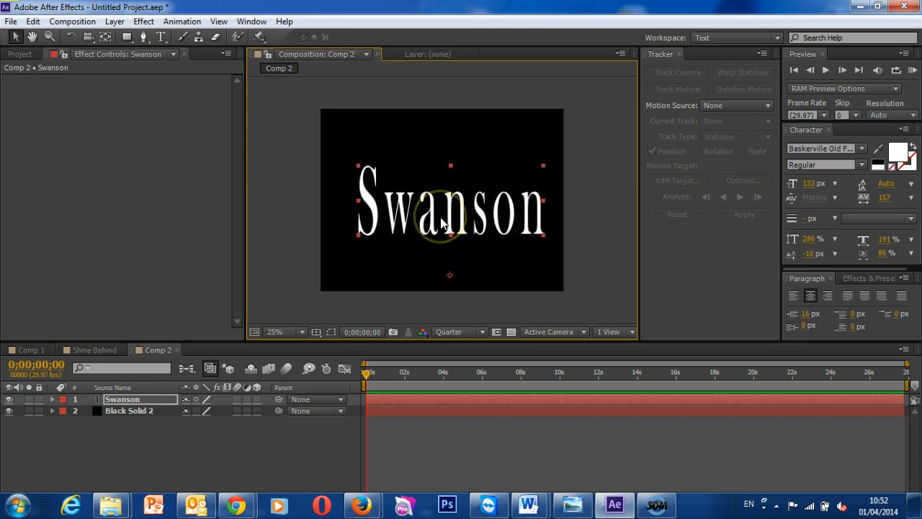
drag(441, 224, 436, 210)
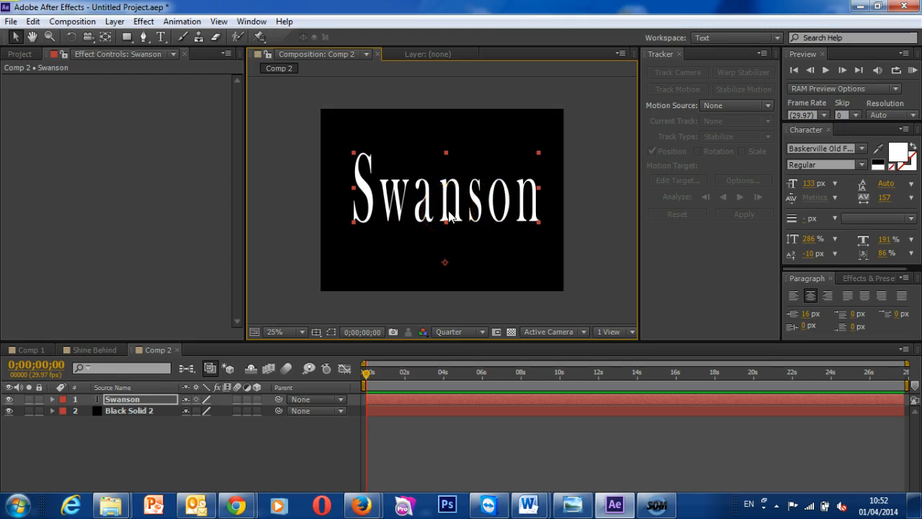
Change the Swanson text's fill color to the bright violet 5F03EA
click(898, 156)
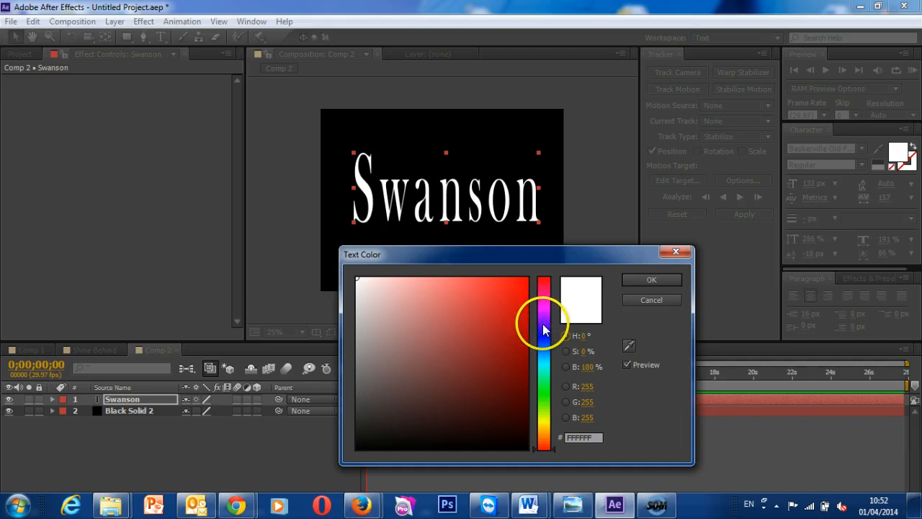
click(544, 338)
click(521, 327)
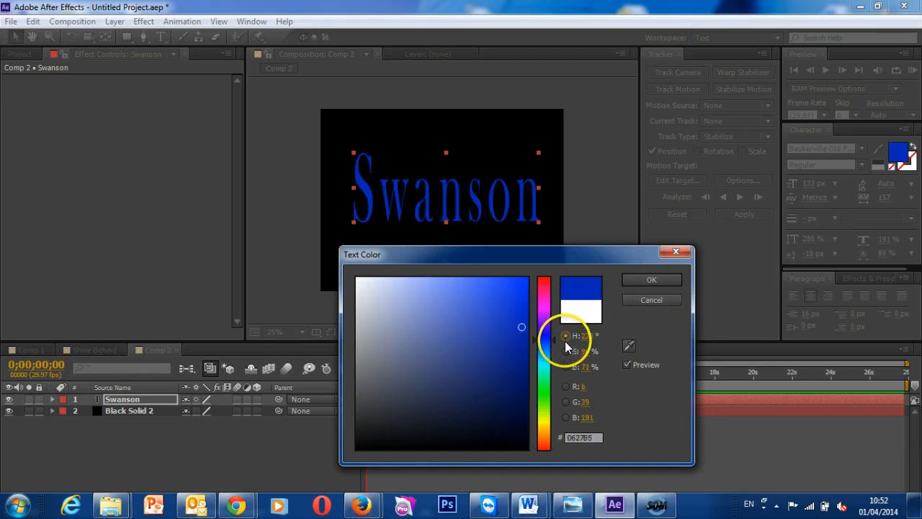
click(543, 322)
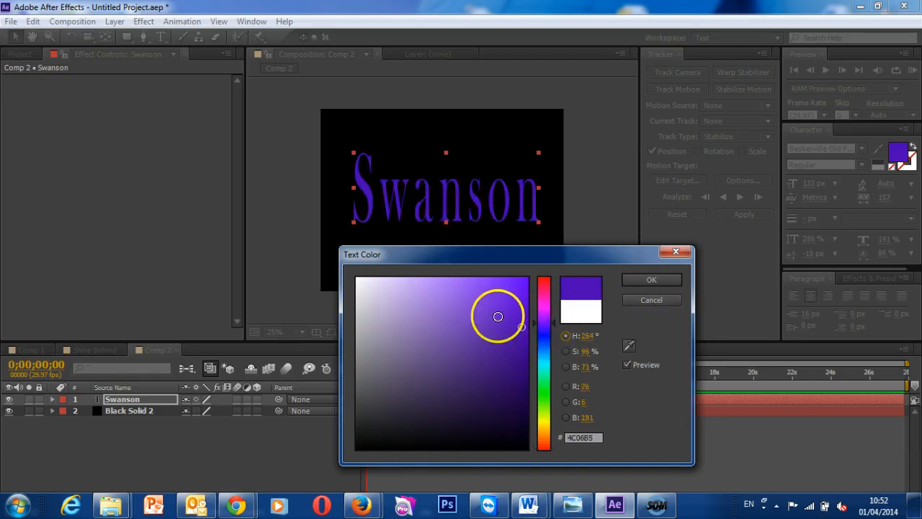
click(523, 293)
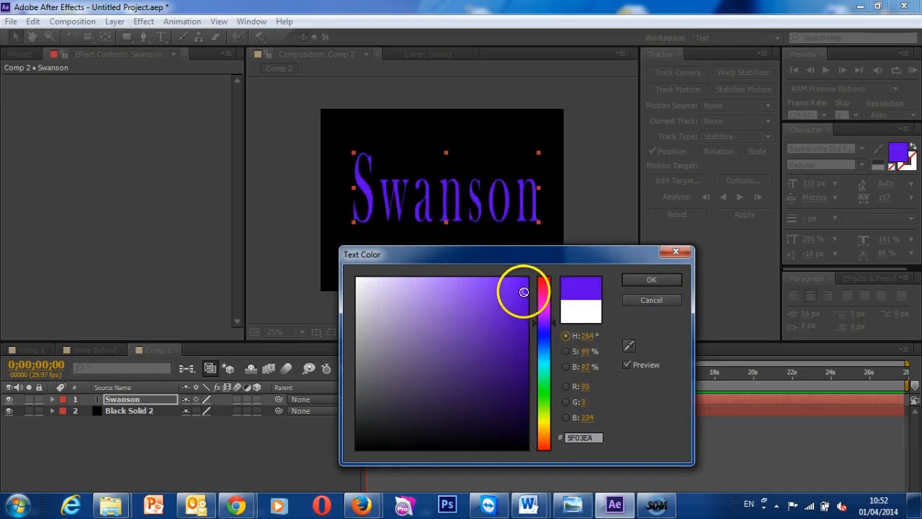
click(650, 279)
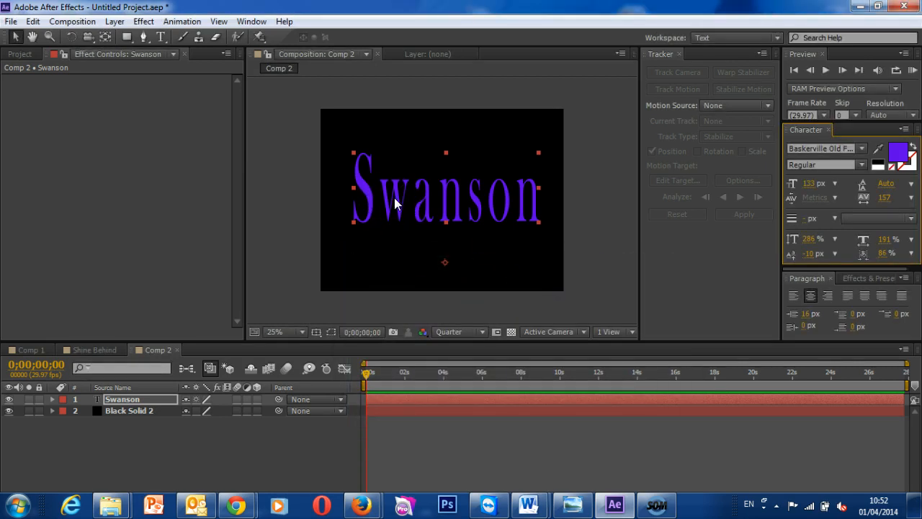
Duplicate the Swanson text layer twice so there are three copies above the black solid
click(142, 400)
shift+click(144, 407)
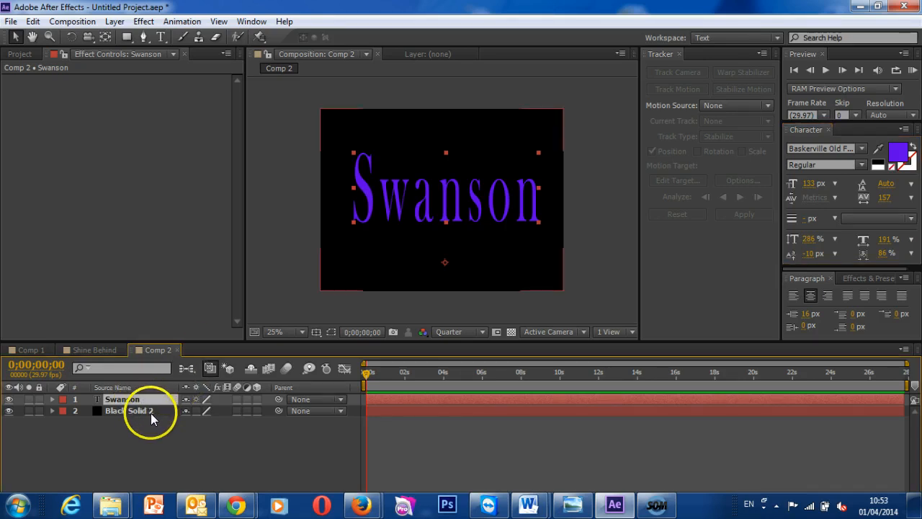
key(ctrl+d)
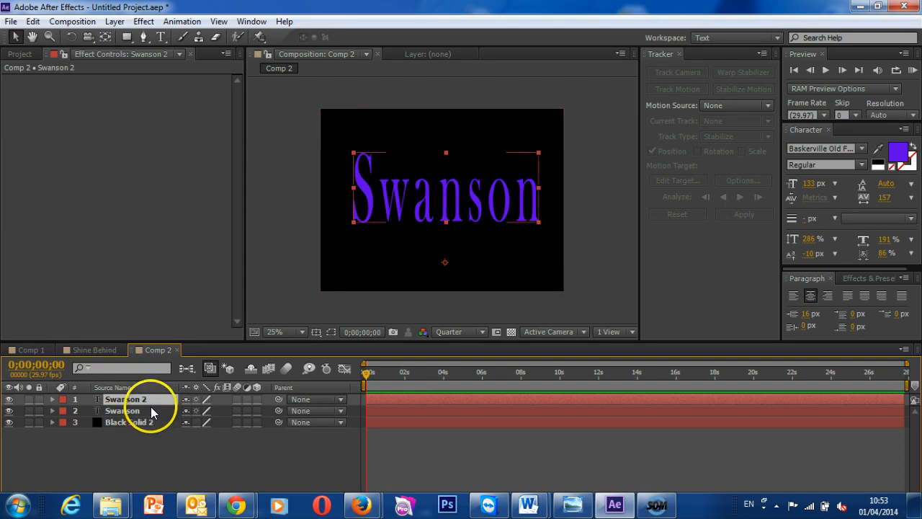
click(33, 22)
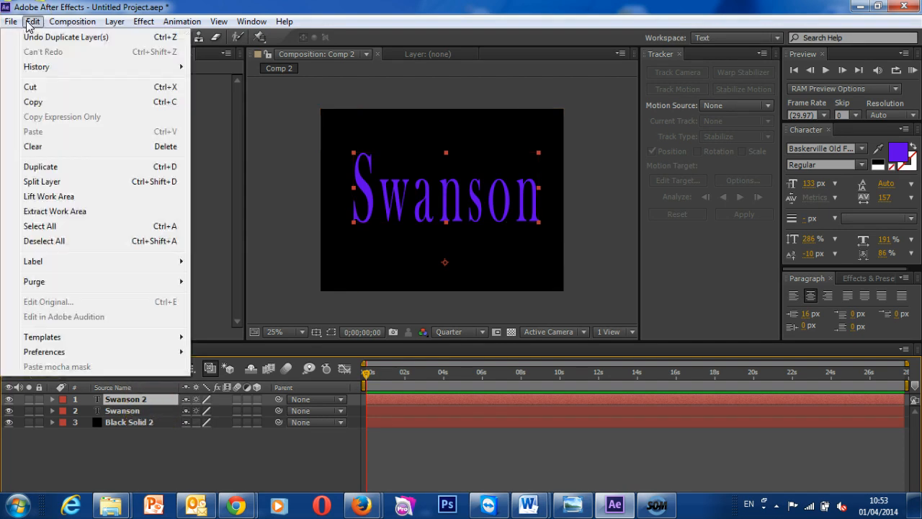
click(49, 173)
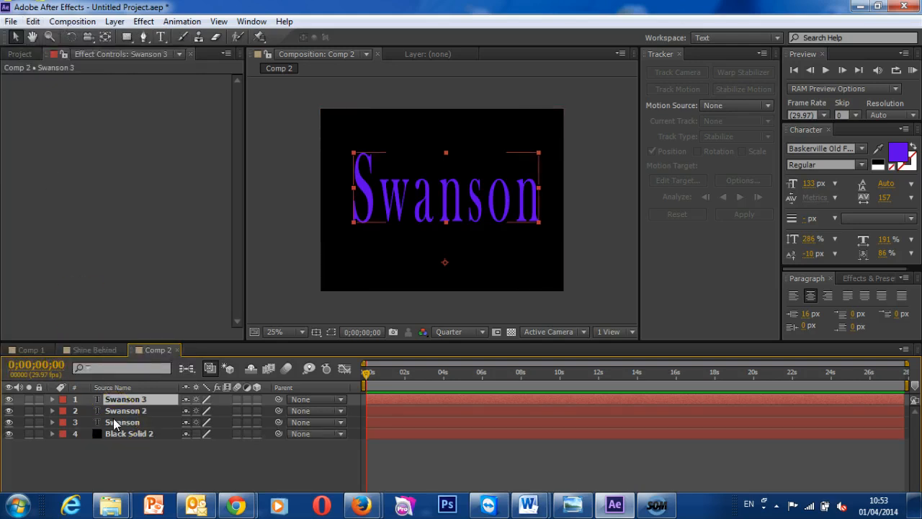
Trim the start of the Swanson 3 layer to about 10 s and select the Swanson 2 layer
click(160, 434)
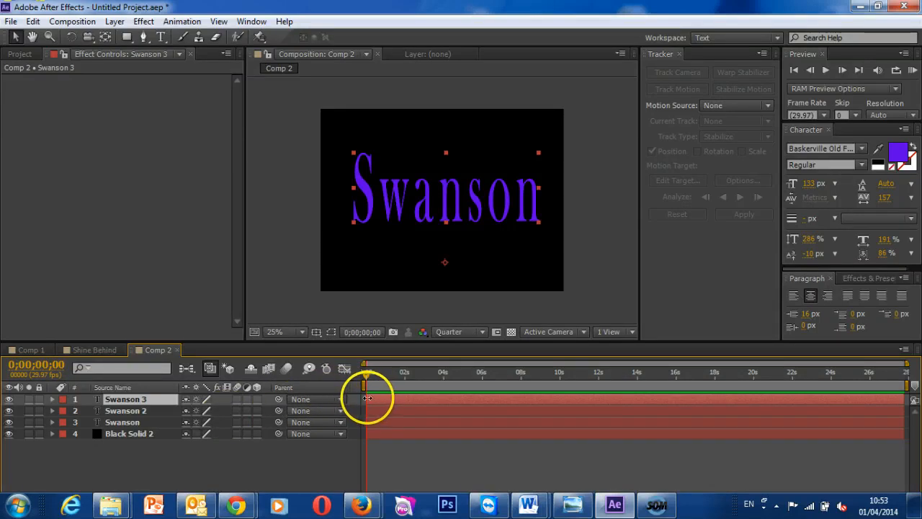
mouse_move(366, 398)
mouse_down()
mouse_move(562, 398)
mouse_move(557, 407)
mouse_up()
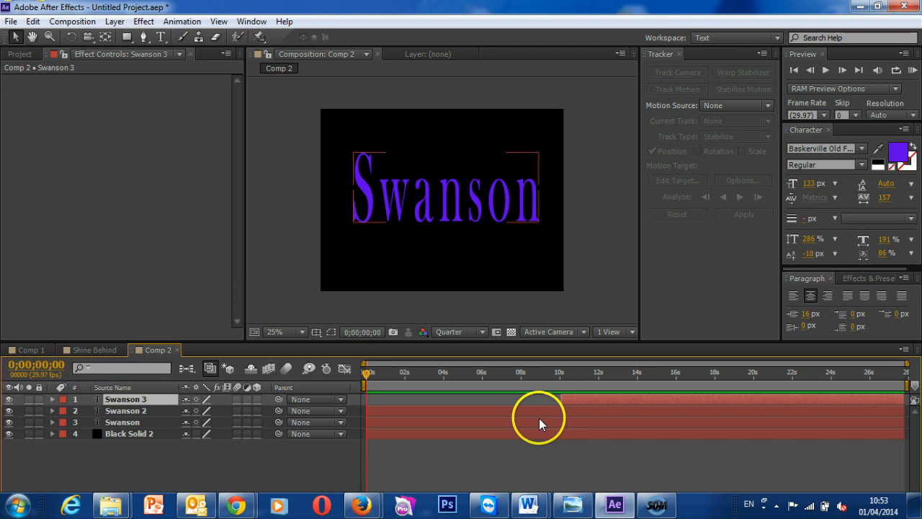
click(406, 410)
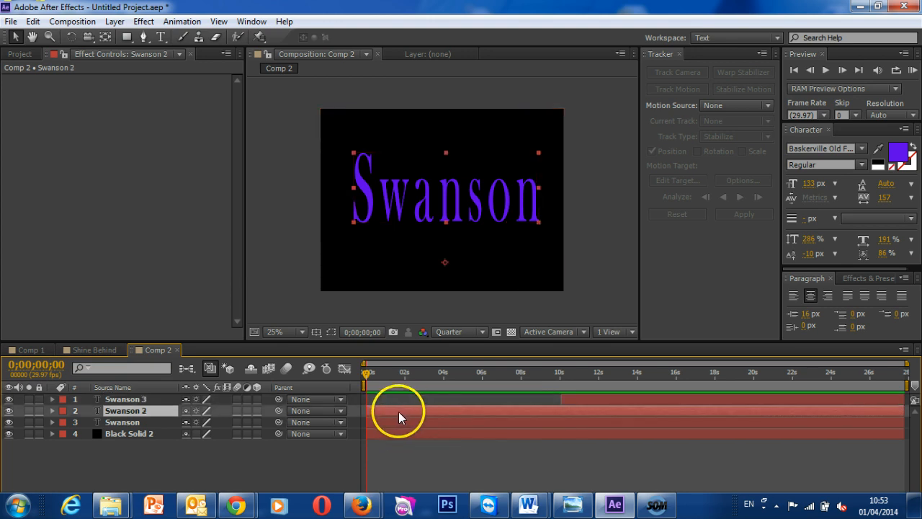
Bring up Effects & Presets and search it for "fast"
click(219, 21)
mouse_move(252, 23)
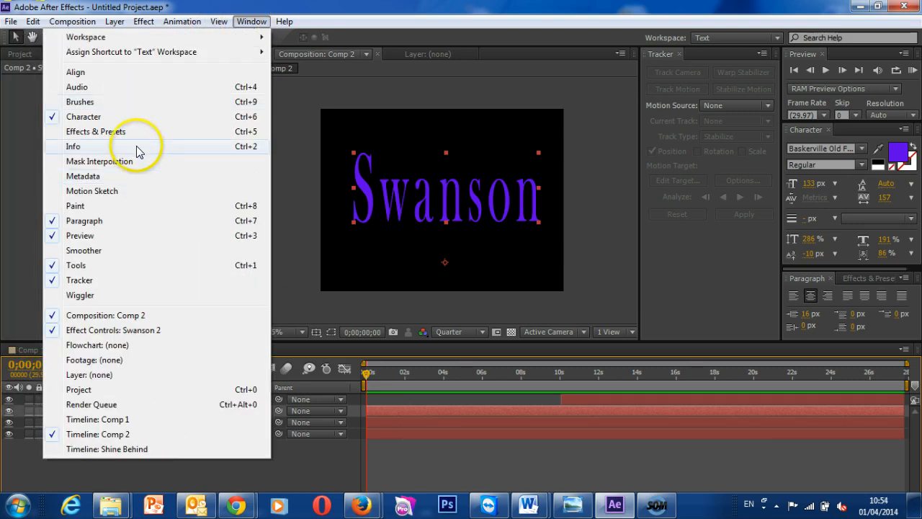
click(134, 131)
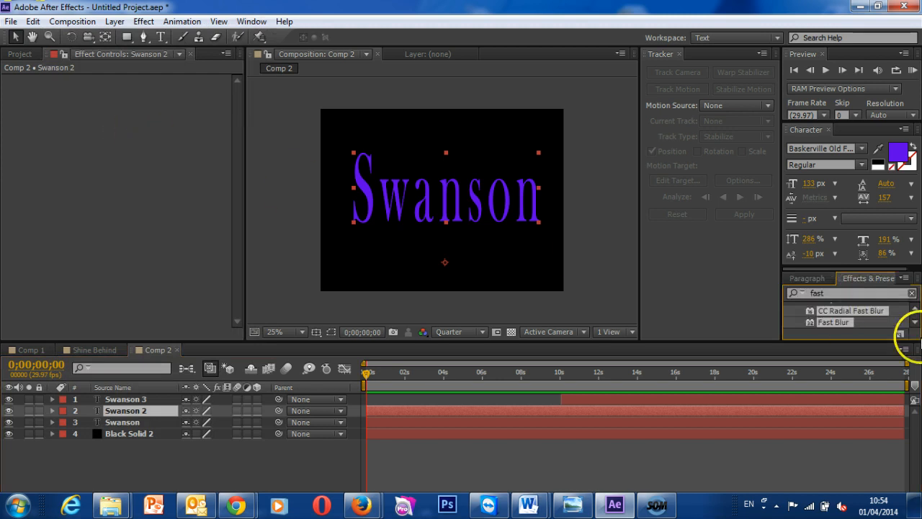
double_click(835, 292)
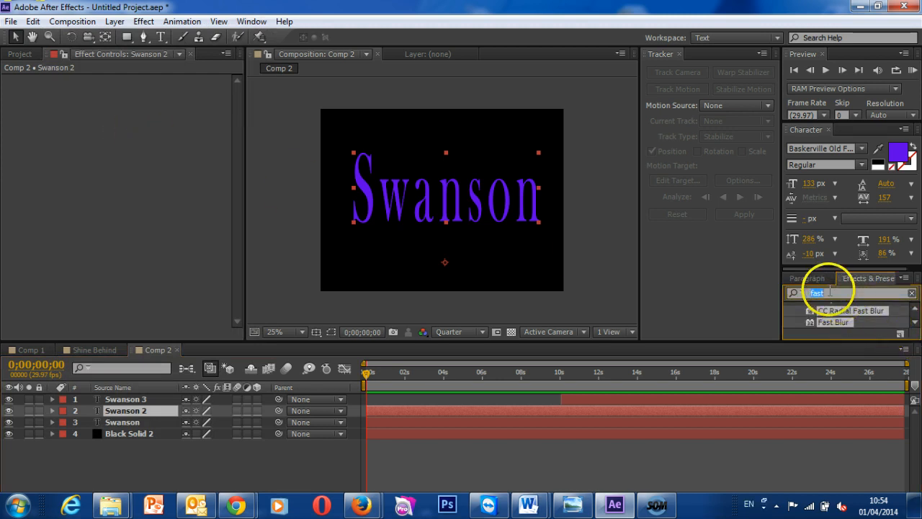
text(f)
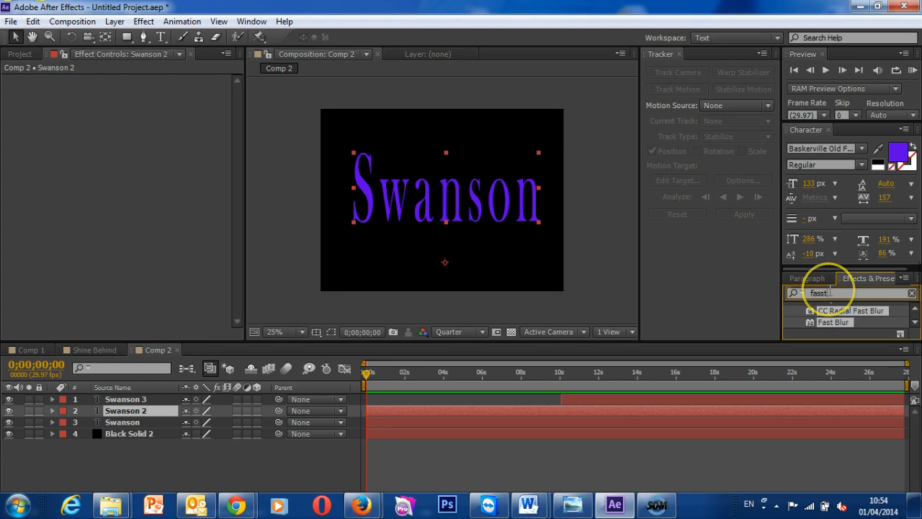
text(ast)
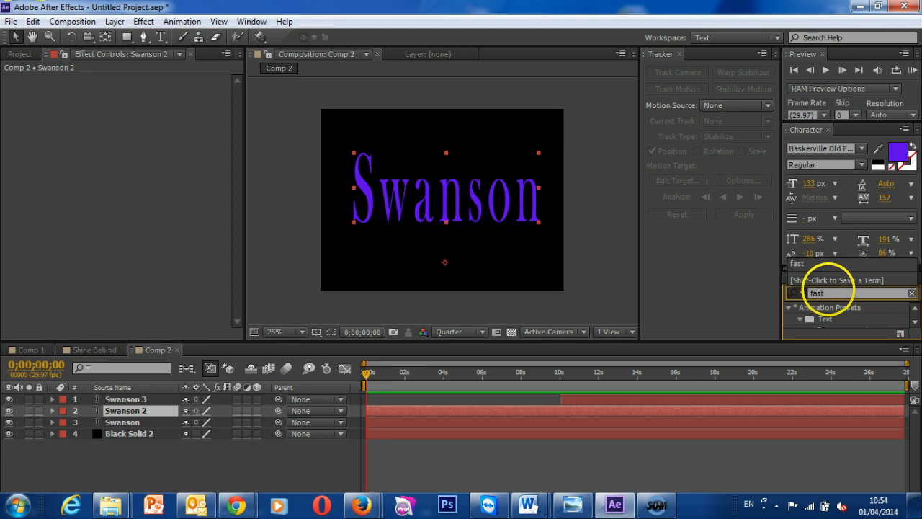
Apply both the Fast Blur and CC Radial Fast Blur effects to the Swanson 2 layer
click(915, 322)
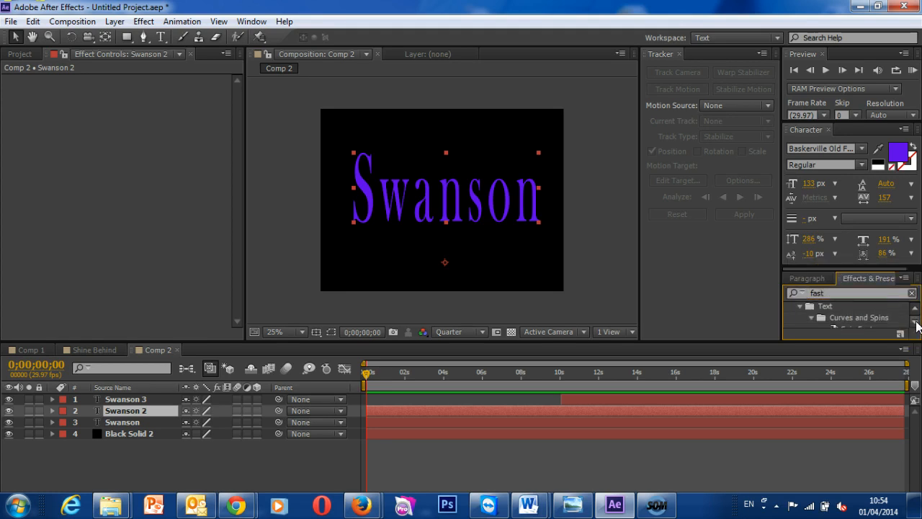
click(915, 322)
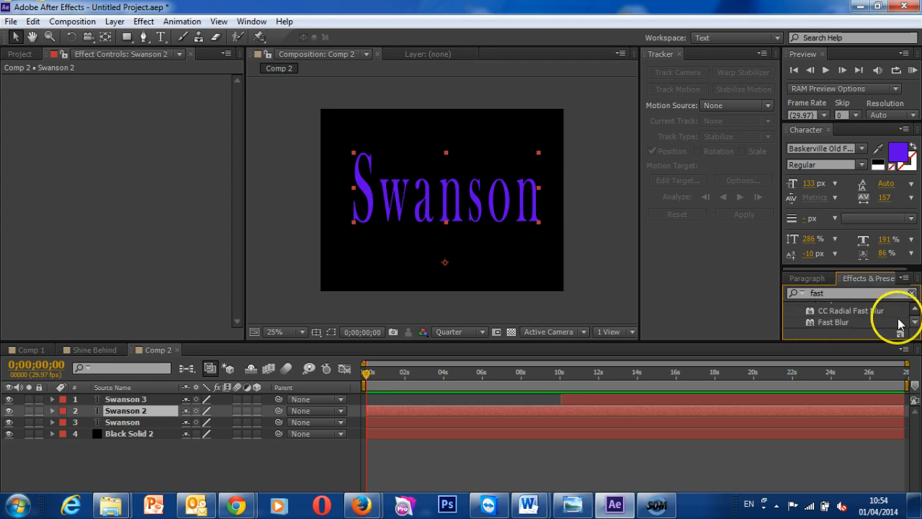
drag(848, 322, 848, 314)
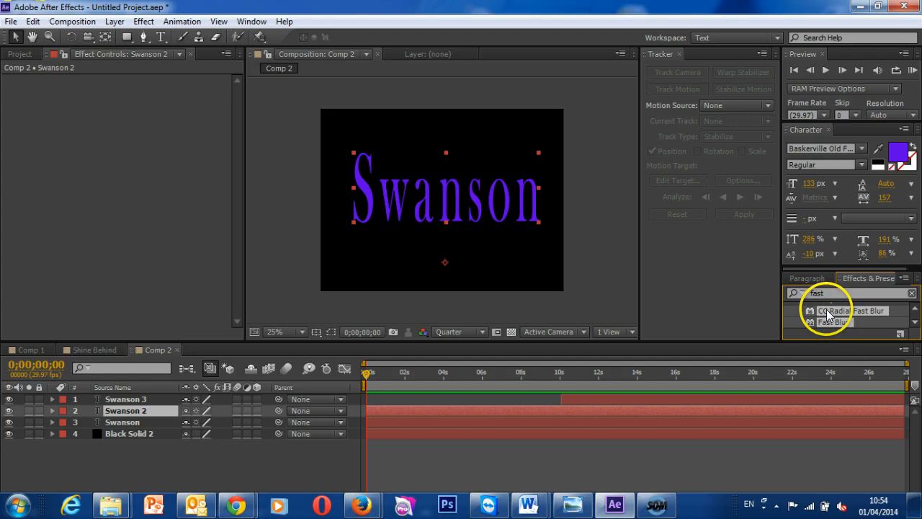
drag(827, 315, 741, 353)
mouse_move(399, 402)
mouse_down()
mouse_move(379, 412)
mouse_move(407, 409)
mouse_up()
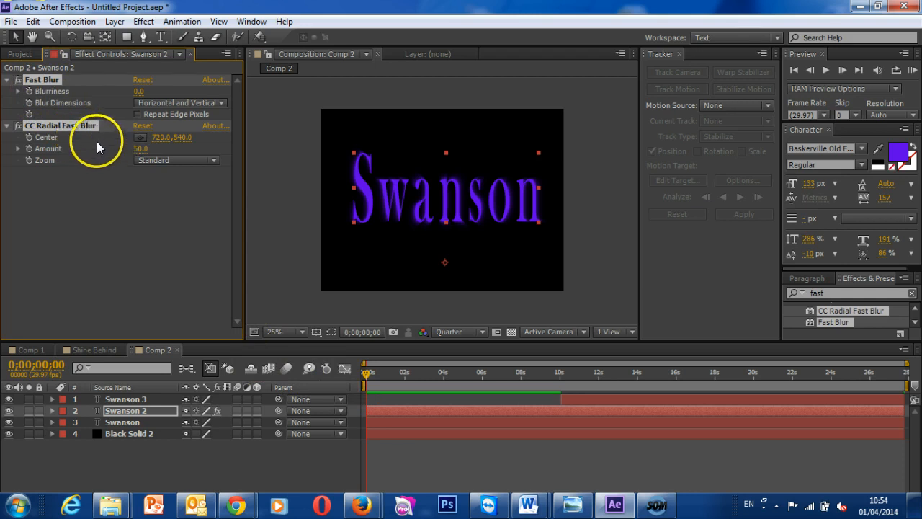
Change the Swanson 2 text's fill color to white FFFFFF and check the glow up close
click(127, 409)
click(901, 153)
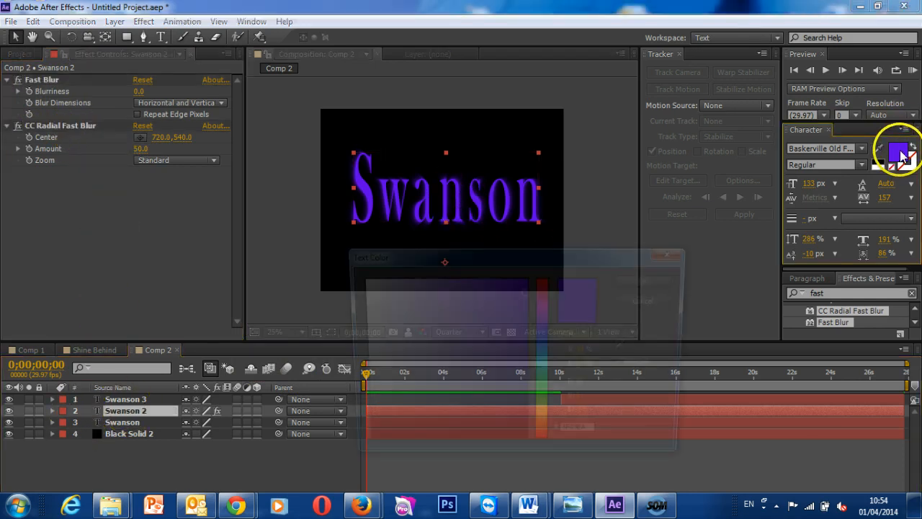
drag(403, 297, 339, 267)
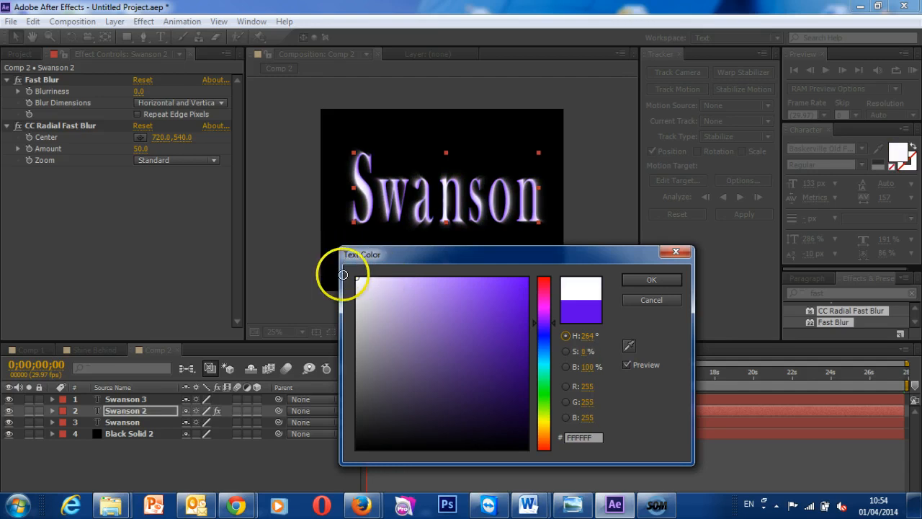
click(642, 282)
key(period)
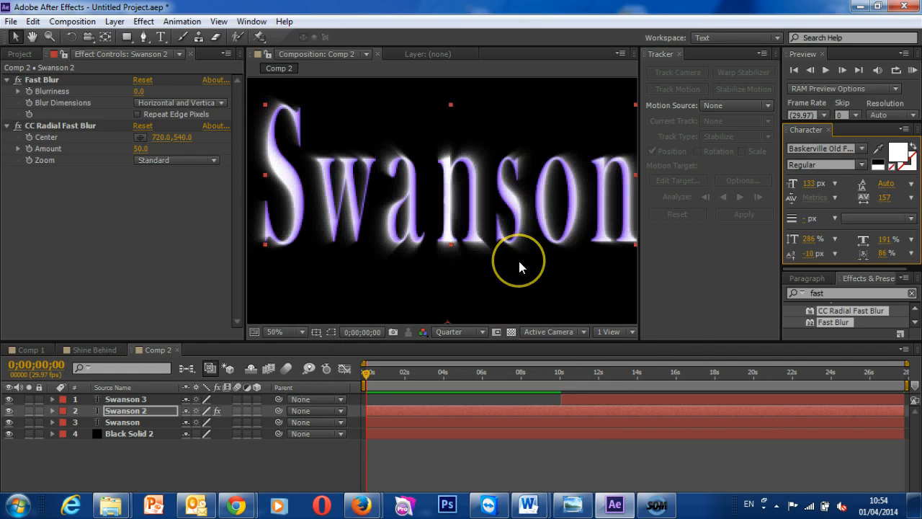
key(comma)
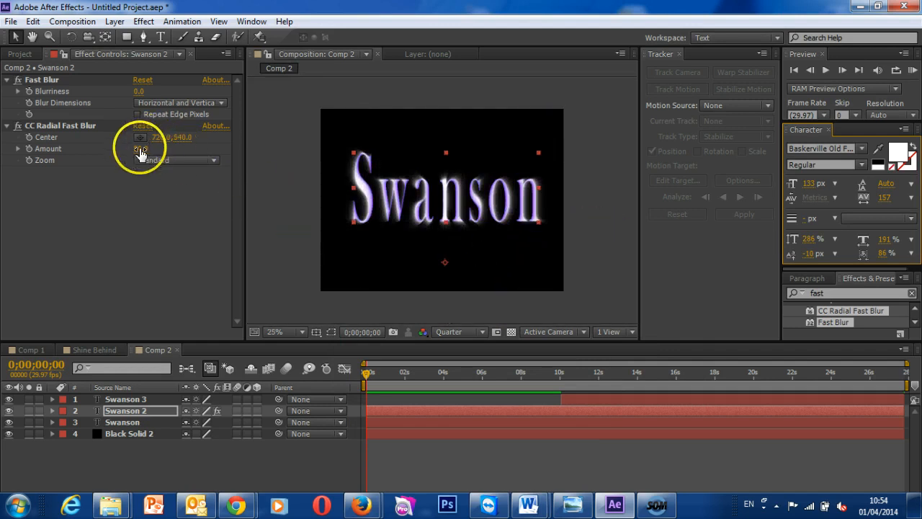
Set the Fast Blur Blurriness to 22 and the CC Radial Fast Blur Amount to 85 on Swanson 2
click(136, 93)
mouse_move(138, 92)
mouse_down()
mouse_move(162, 94)
mouse_move(144, 94)
mouse_move(160, 103)
mouse_move(158, 112)
mouse_move(142, 94)
mouse_up()
drag(142, 149, 163, 156)
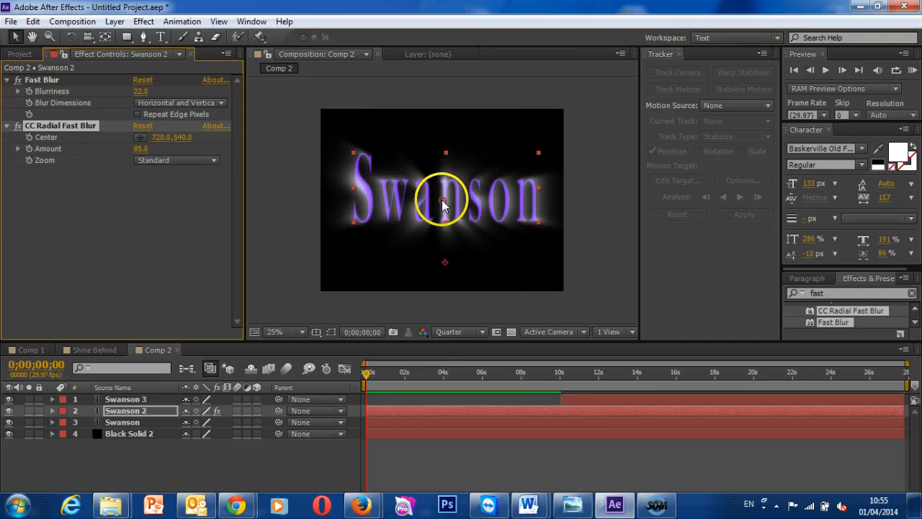
Move the CC Radial Fast Blur center just left of the top of the S, about 108, 264, and keyframe it at 0 s
mouse_move(443, 201)
mouse_down()
mouse_move(319, 190)
mouse_move(450, 209)
mouse_move(560, 202)
mouse_move(448, 202)
mouse_move(382, 162)
mouse_move(350, 197)
mouse_move(333, 194)
mouse_move(430, 189)
mouse_move(455, 211)
mouse_move(520, 219)
mouse_move(545, 185)
mouse_move(463, 195)
mouse_move(330, 191)
mouse_up()
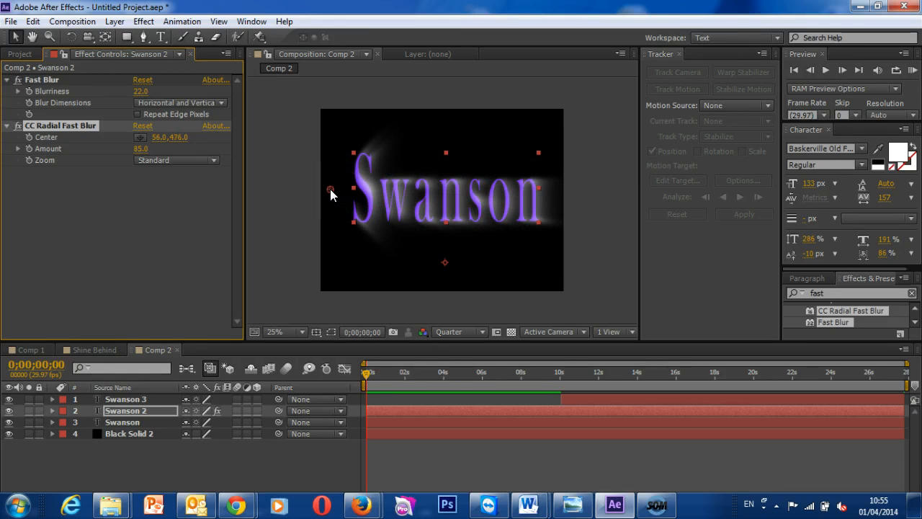
click(332, 191)
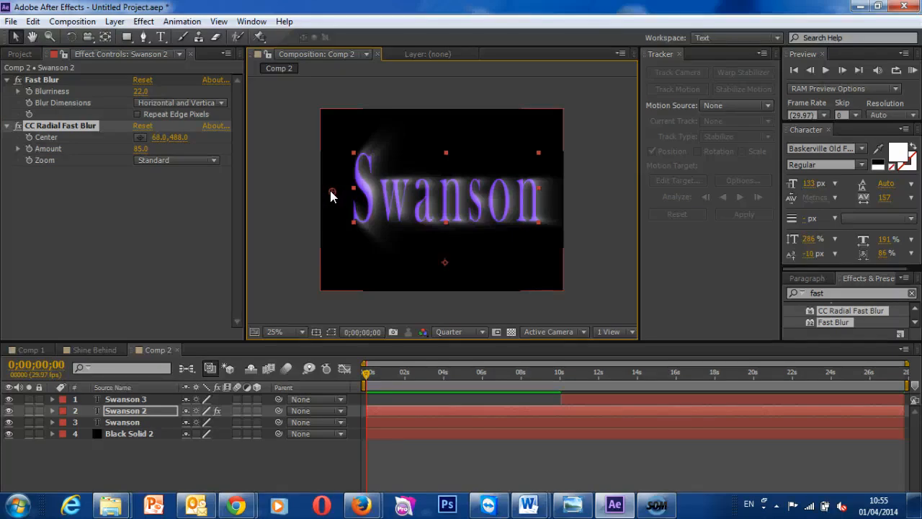
mouse_move(332, 191)
mouse_down()
mouse_move(321, 143)
mouse_move(403, 188)
mouse_move(579, 250)
mouse_move(508, 205)
mouse_move(435, 197)
mouse_move(341, 150)
mouse_up()
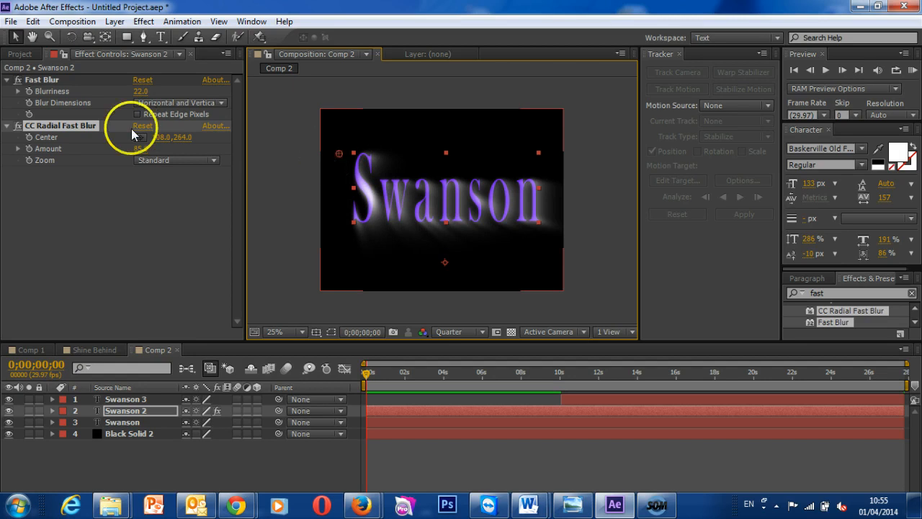
click(29, 137)
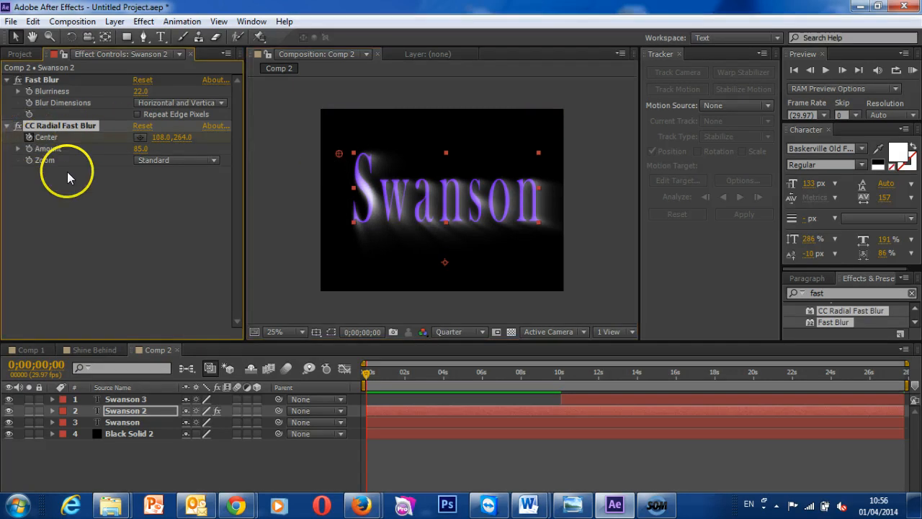
At 0;00;04;02, keyframe the radial blur's Center just past the lower right of the final n, at about 1336, 708
drag(365, 373, 443, 368)
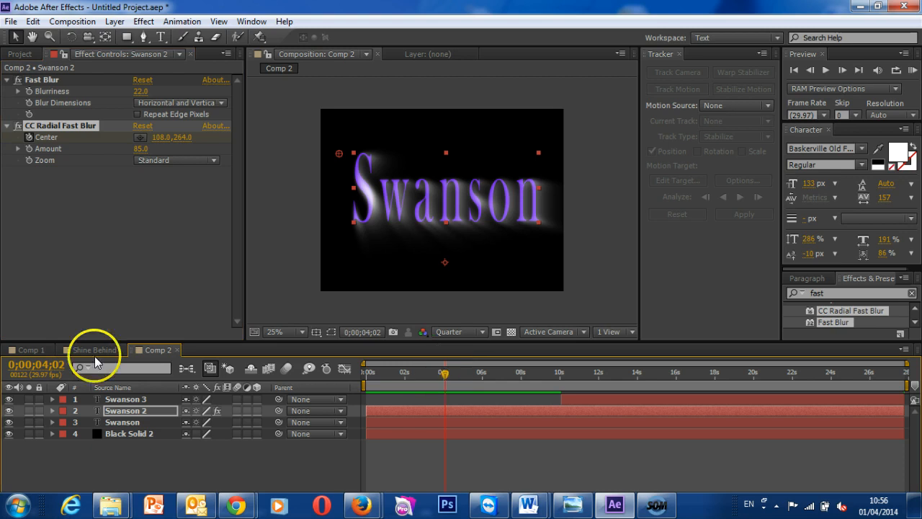
click(53, 410)
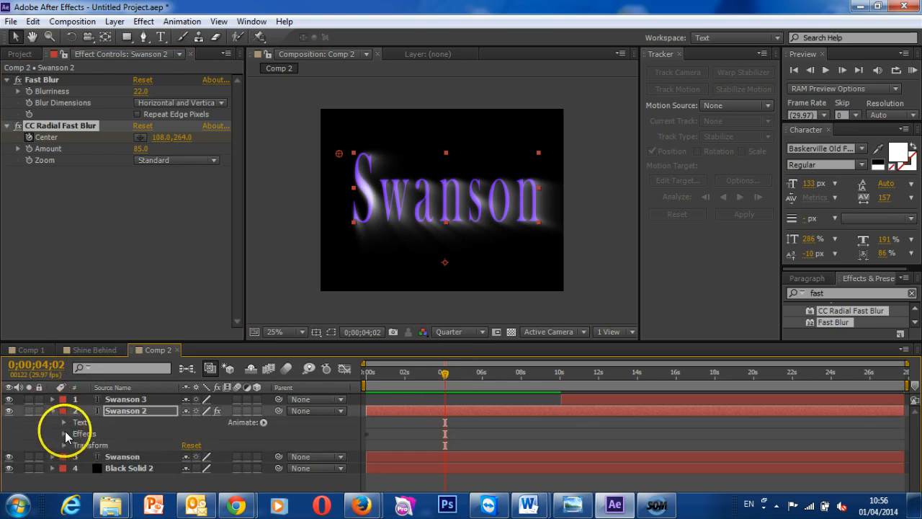
click(63, 433)
click(75, 456)
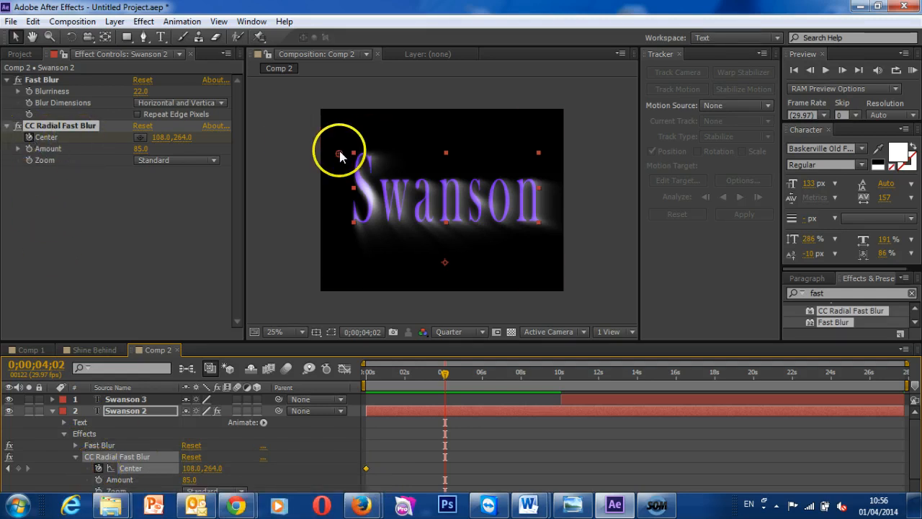
drag(339, 154, 546, 228)
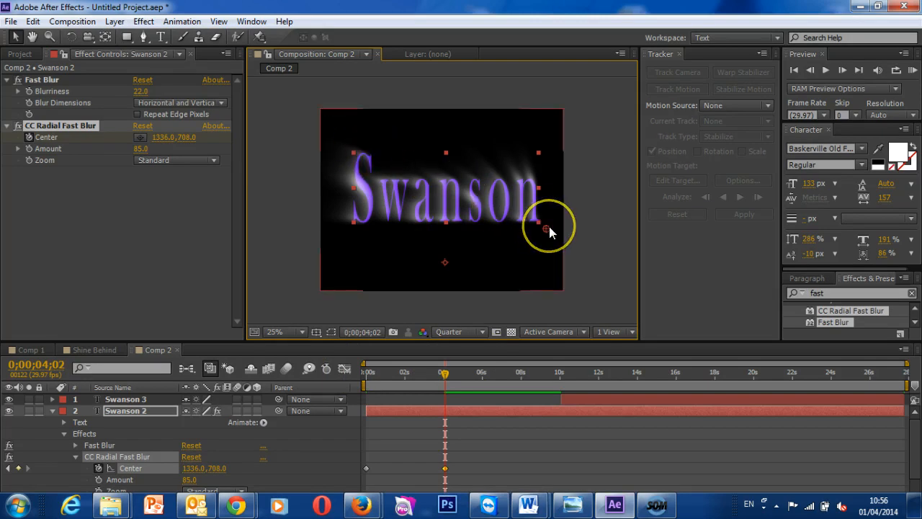
At 0;00;06;01, keyframe the radial blur's Center near the middle of the word, at about 684, 504
click(448, 372)
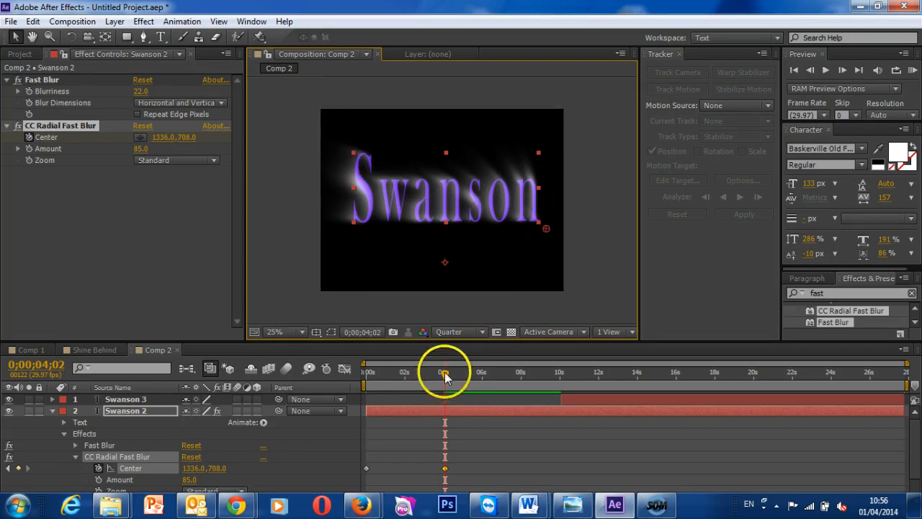
drag(450, 371, 482, 368)
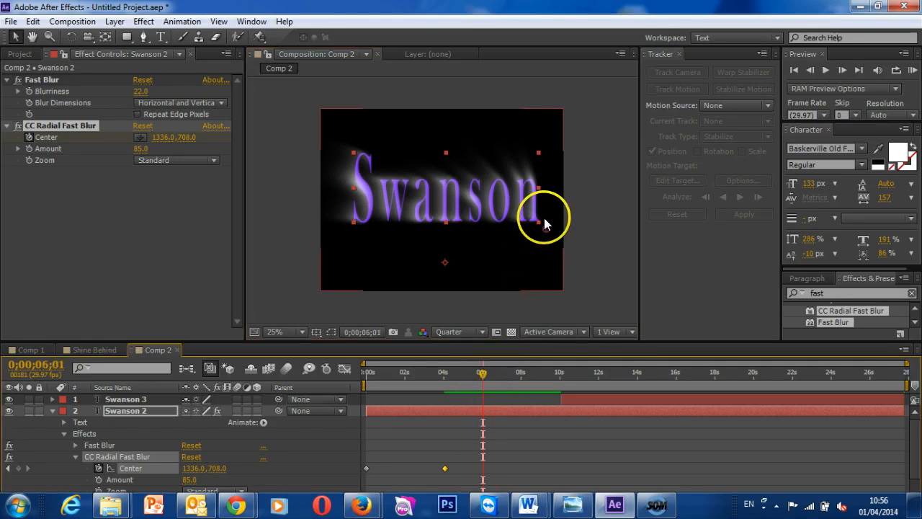
drag(545, 229, 436, 194)
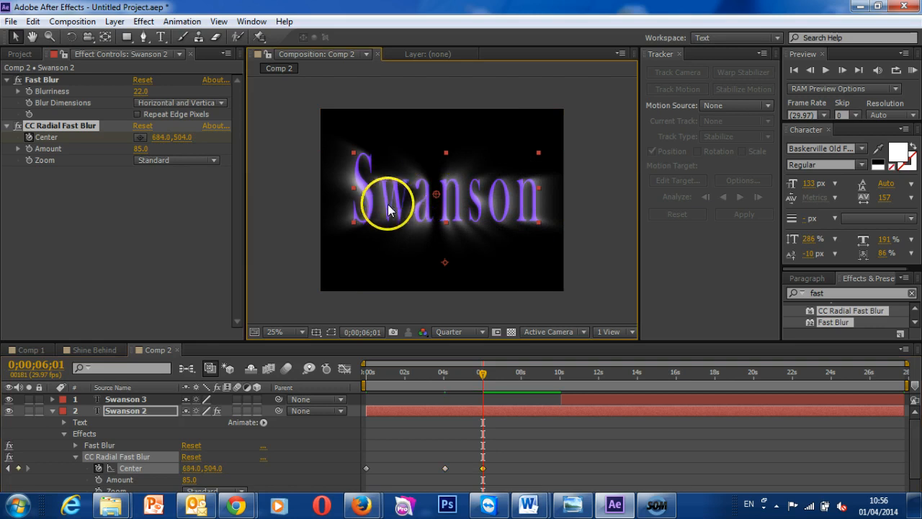
Keyframe the CC Radial Fast Blur Amount at 85 at both 0;00;04;04 and 0;00;06;02
drag(482, 371, 447, 374)
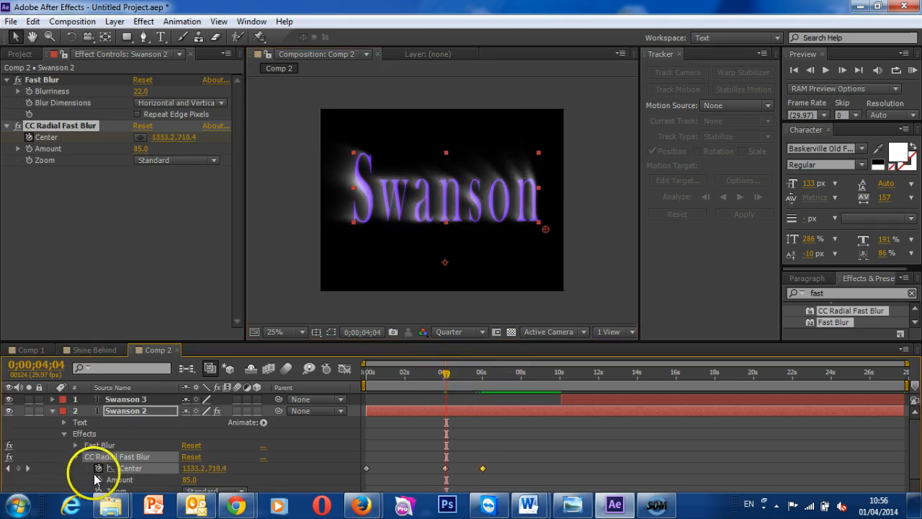
click(99, 480)
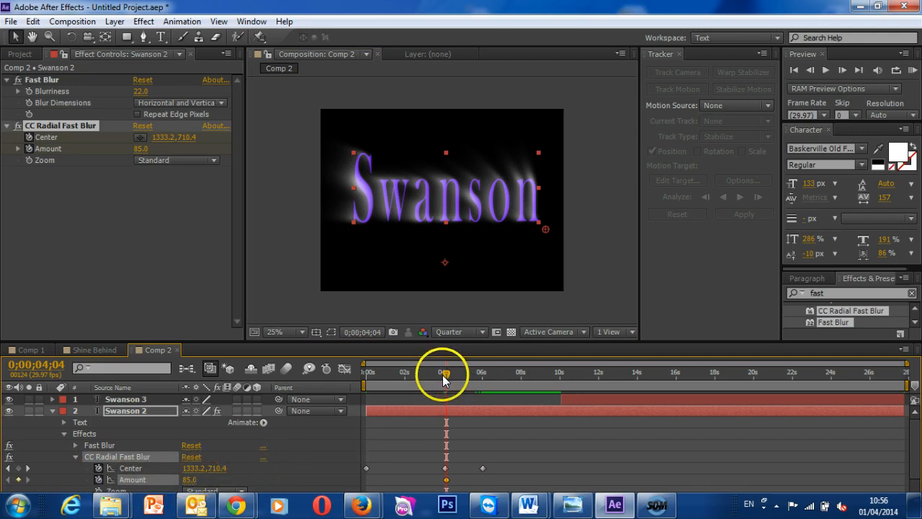
drag(443, 375, 481, 376)
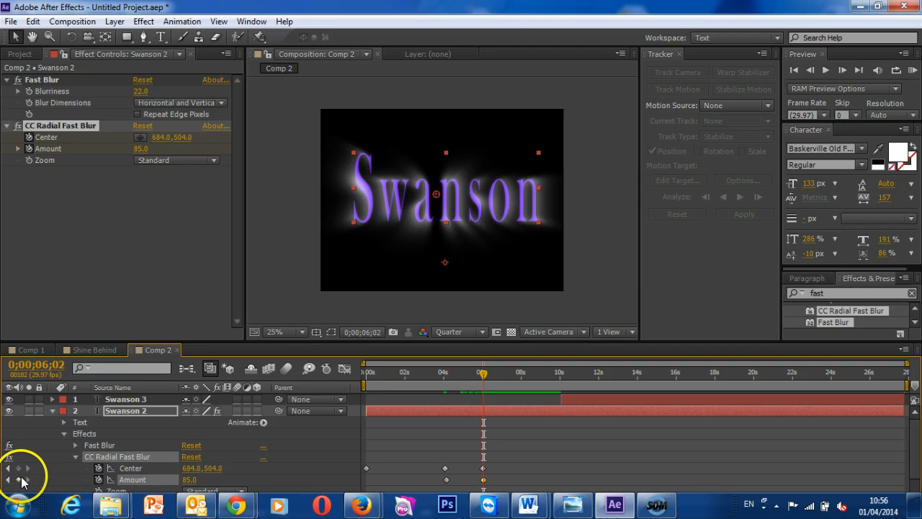
At 0;00;07;02, raise the CC Radial Fast Blur Amount to 100 as a new keyframe
click(483, 372)
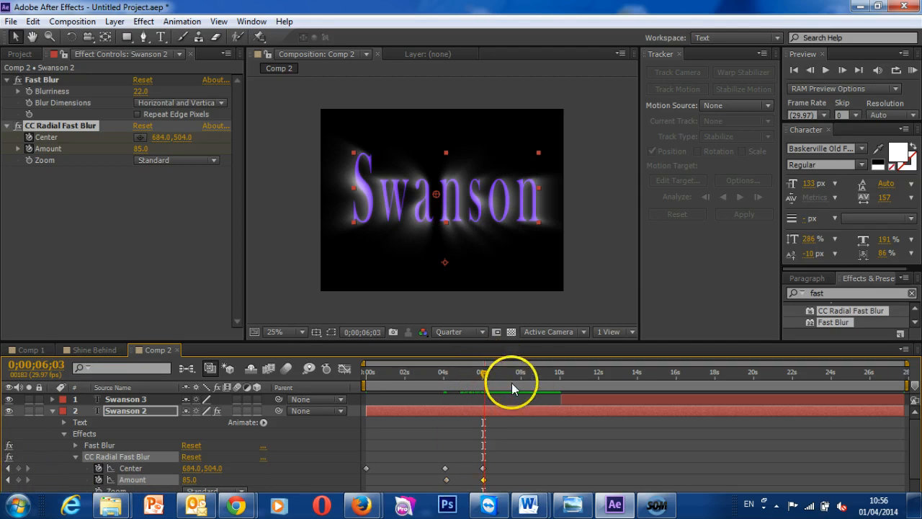
drag(521, 381, 508, 378)
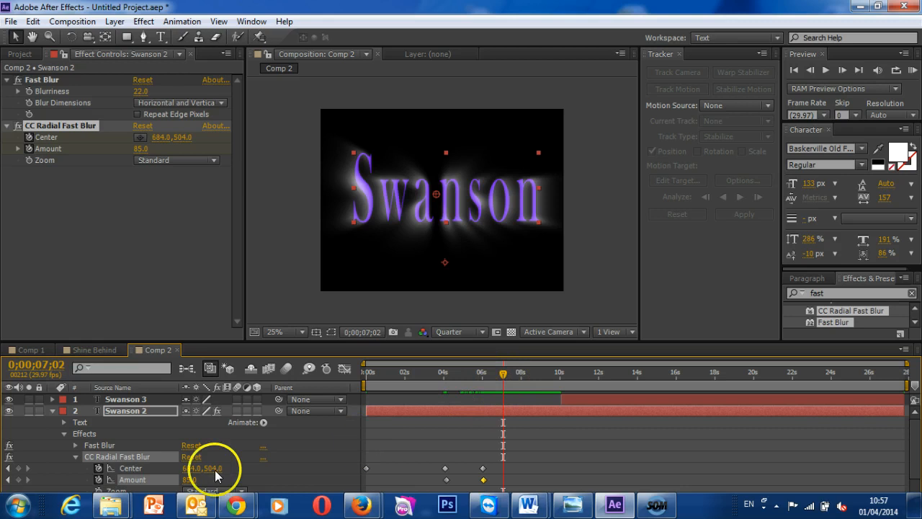
drag(189, 480, 191, 480)
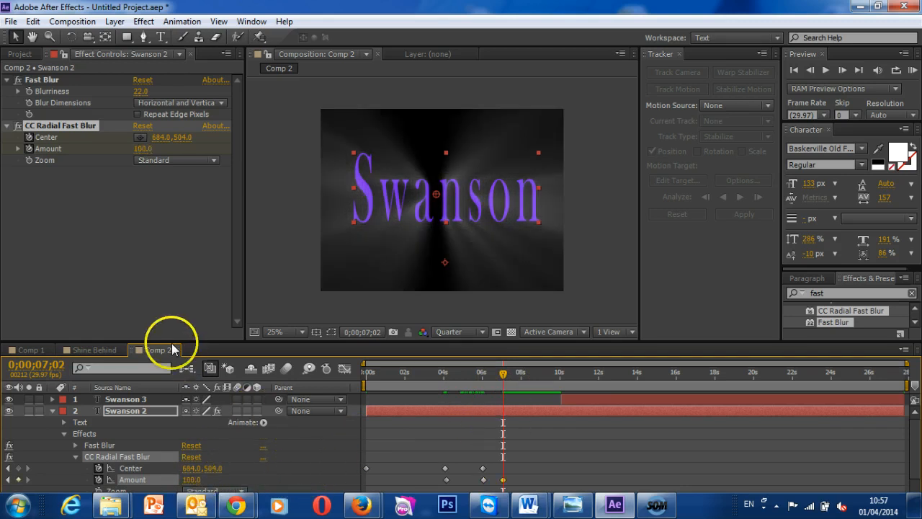
Expand Swanson 2's Fast Blur properties and add a first Blurriness keyframe at 0;00;06;01
click(76, 445)
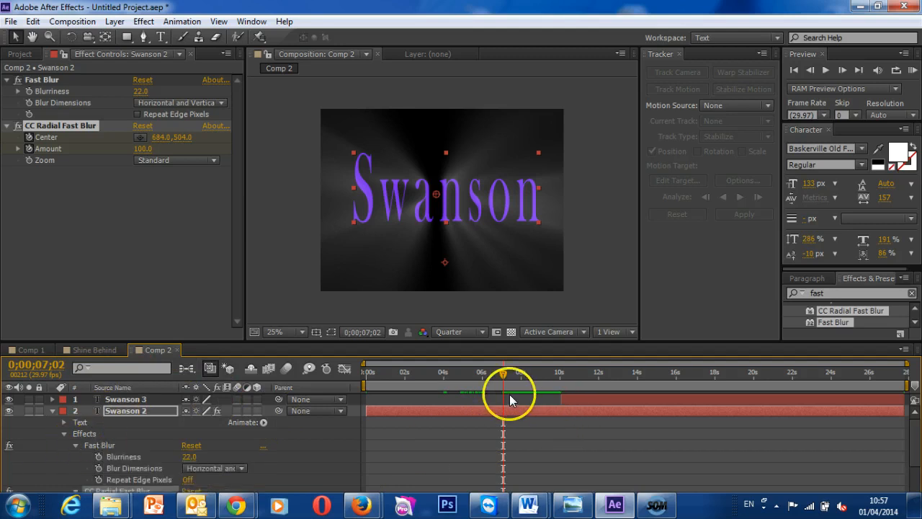
scroll(512, 401, down, 4)
scroll(512, 404, up, 1)
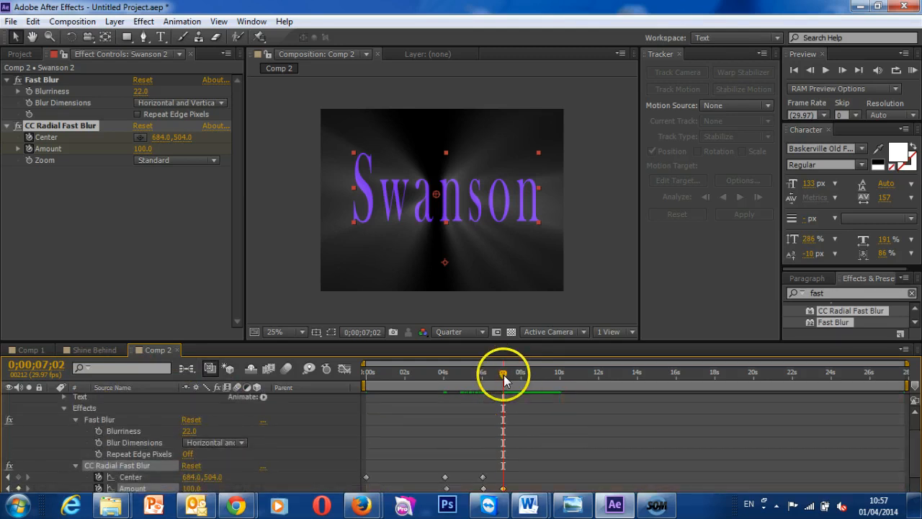
drag(503, 374, 482, 370)
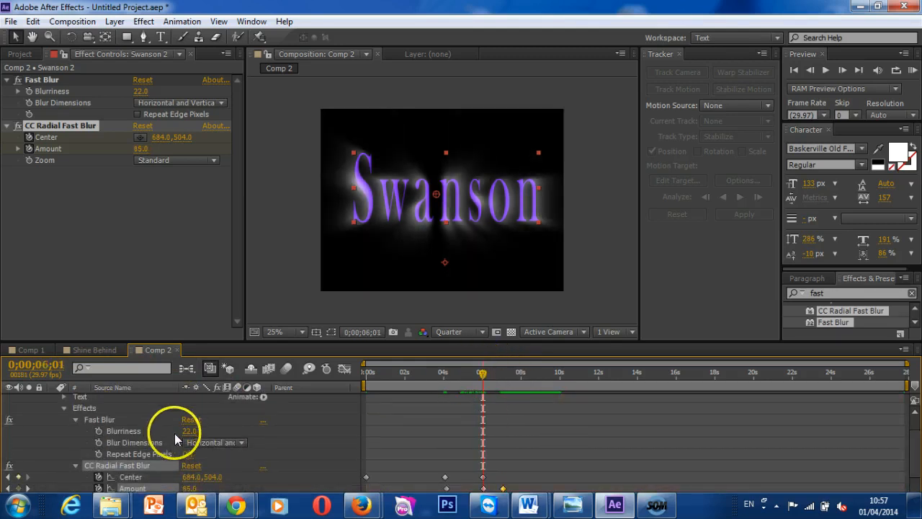
click(98, 431)
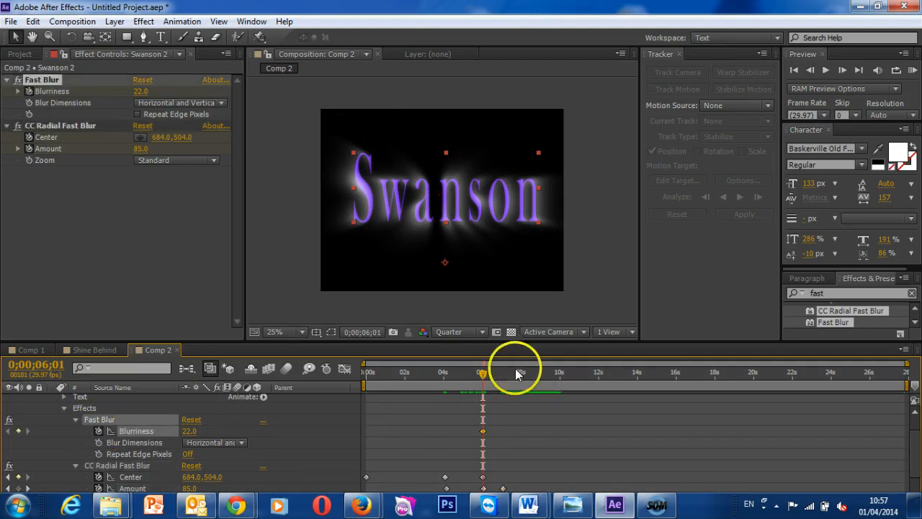
Keyframe Swanson 2's Fast Blur Blurriness at 108 at 0;00;07;02 and at 0 at 0;00;08;16
drag(480, 372, 503, 372)
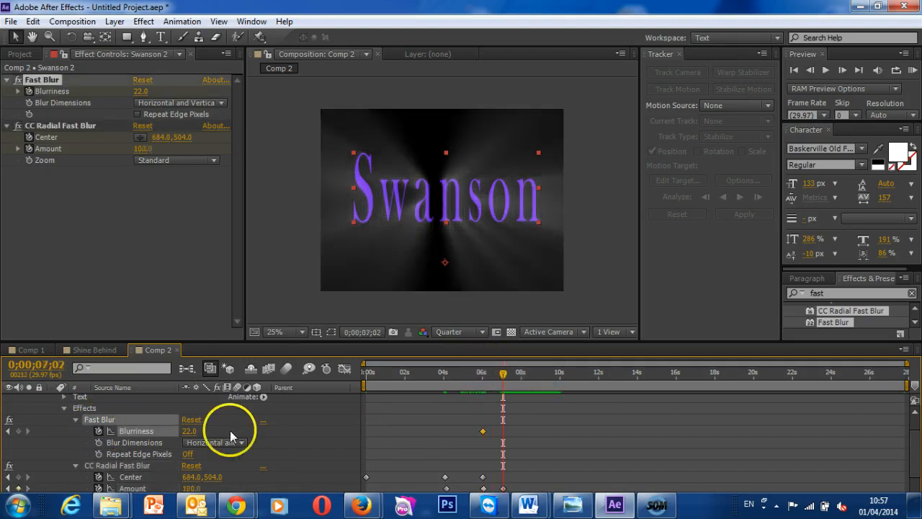
drag(191, 431, 192, 432)
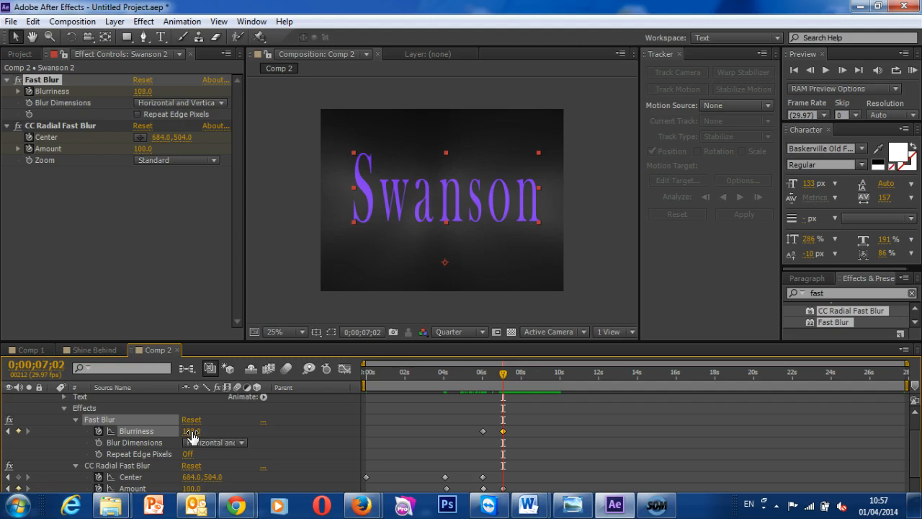
drag(504, 373, 531, 374)
drag(191, 430, 192, 437)
click(699, 443)
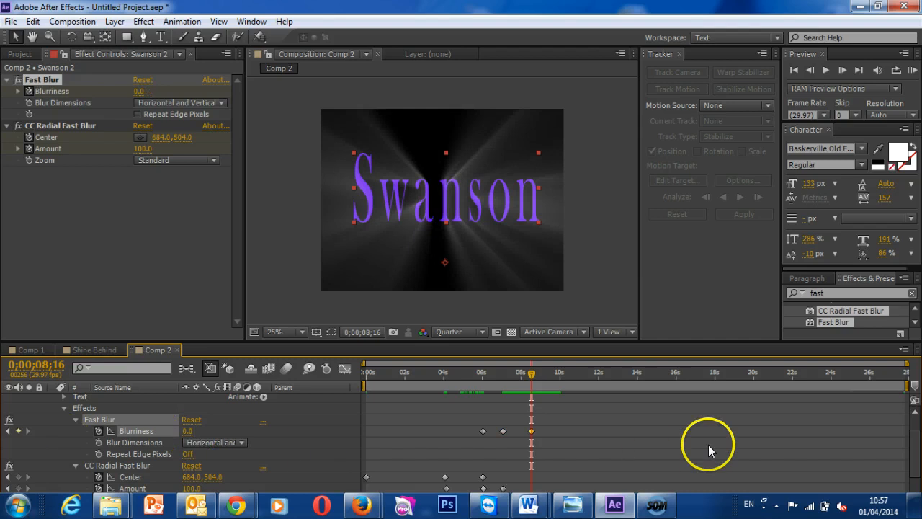
At 0;00;08;15, set the CC Radial Fast Blur Amount to 0 as a new keyframe
drag(533, 372, 504, 374)
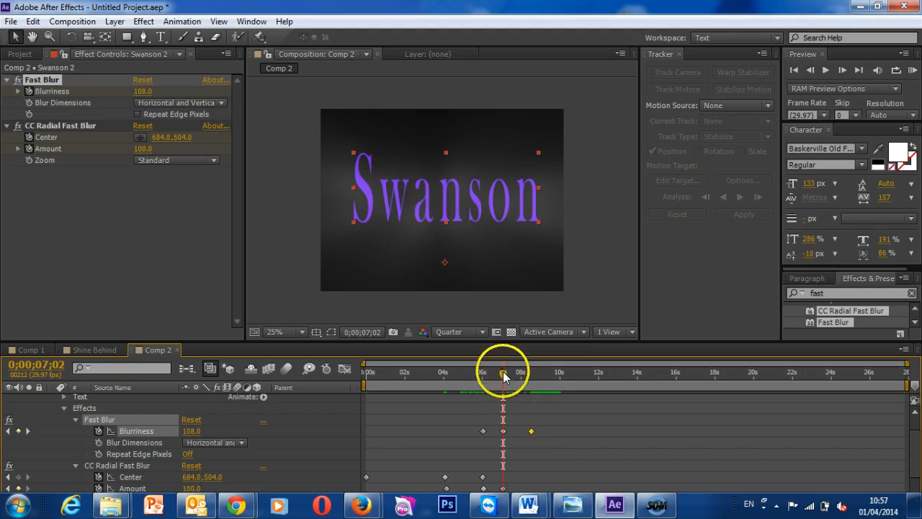
drag(504, 374, 528, 378)
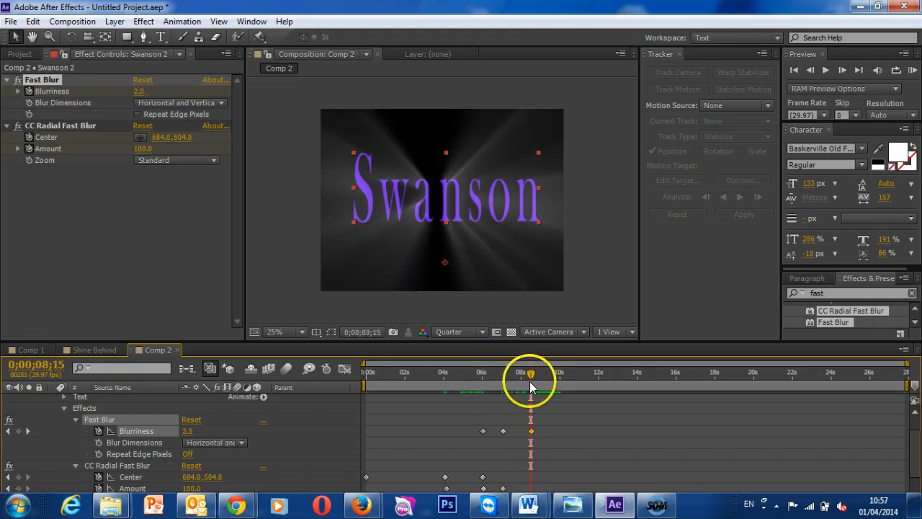
click(193, 488)
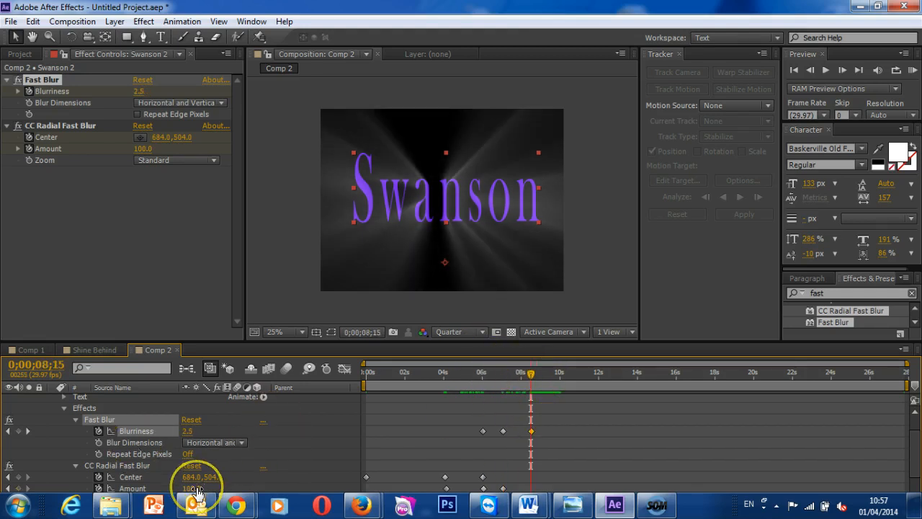
text(0)
key(Return)
click(119, 464)
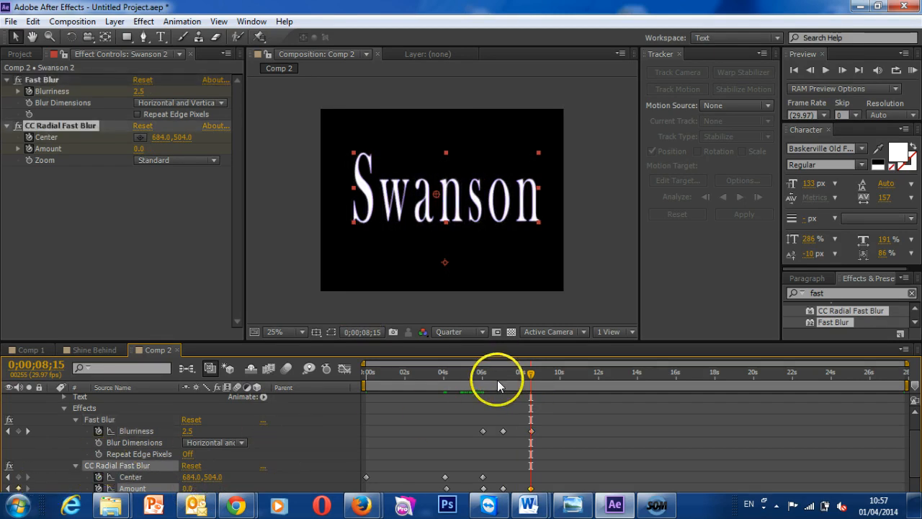
Play a RAM preview of Comp 2 from the start, stop it and scrub through the light-ray animation
click(362, 373)
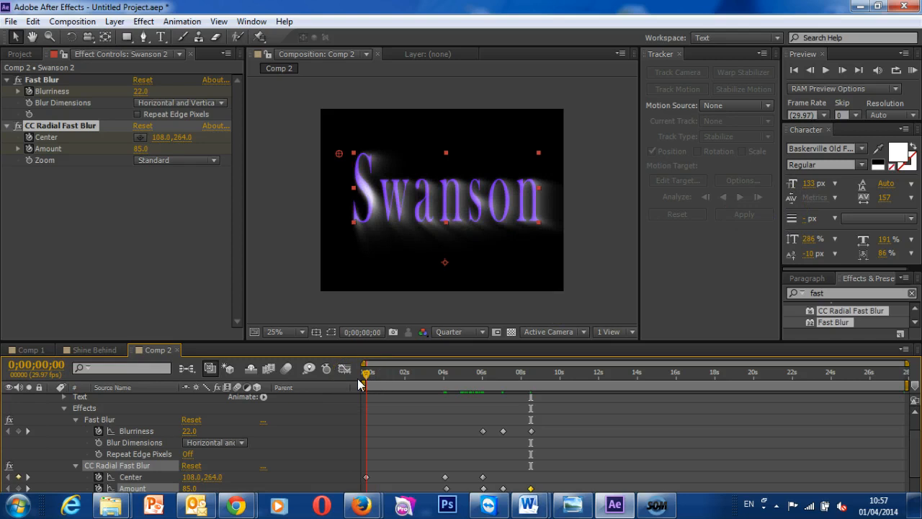
click(912, 70)
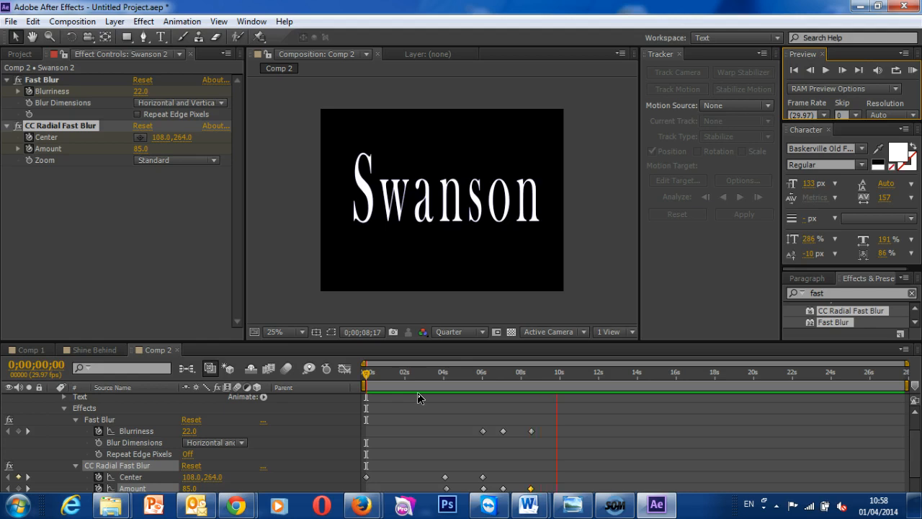
click(577, 376)
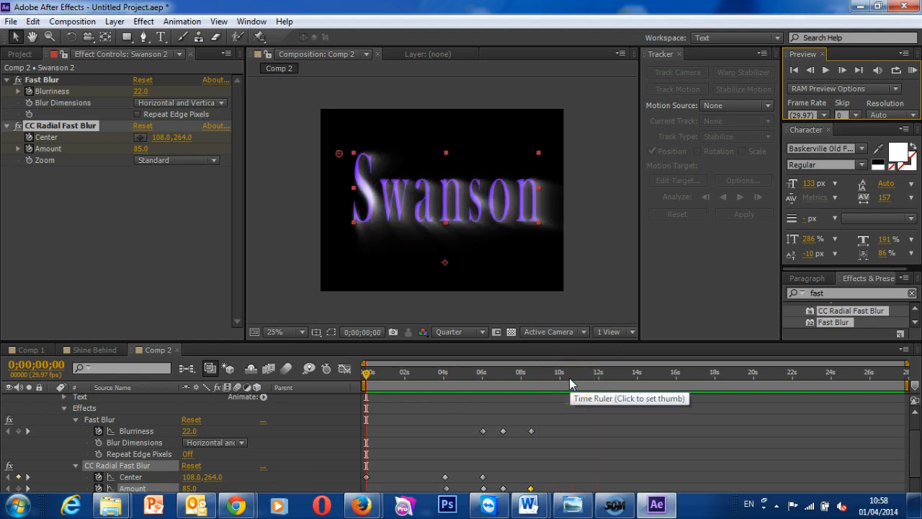
drag(566, 380, 529, 373)
drag(421, 395, 401, 380)
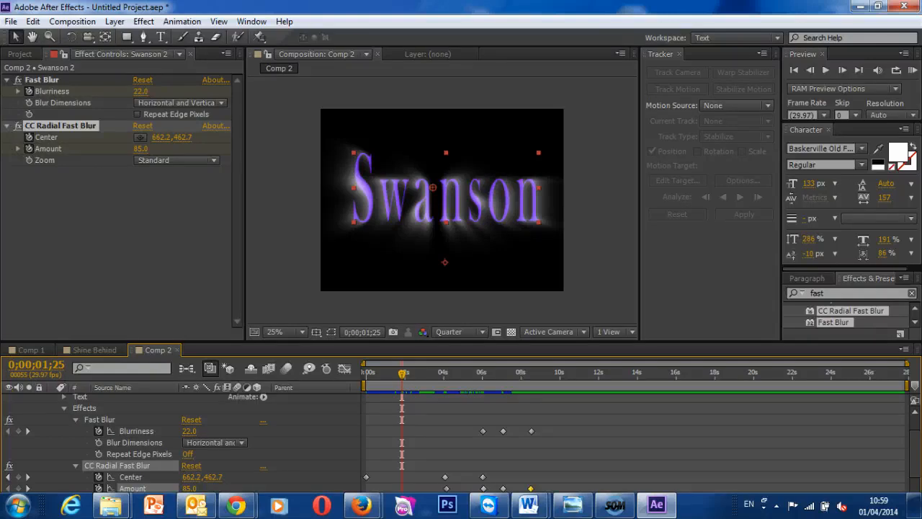
click(11, 21)
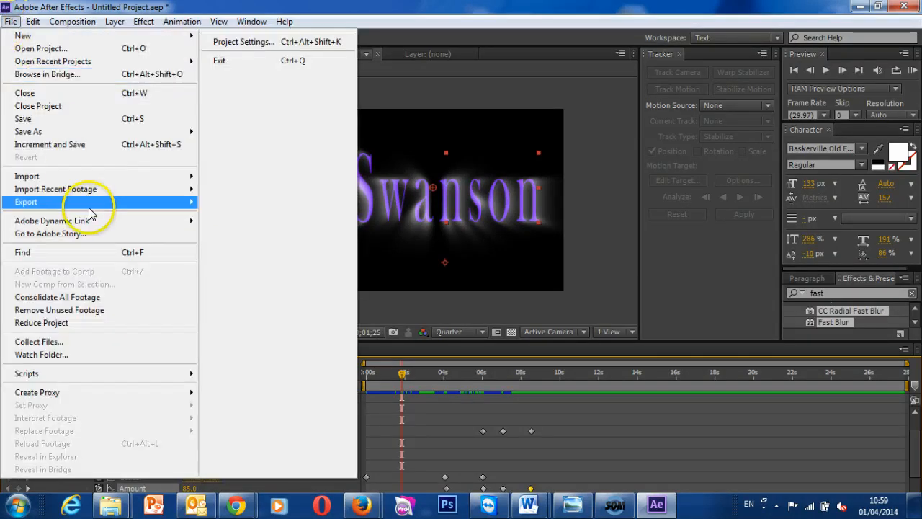
mouse_move(93, 180)
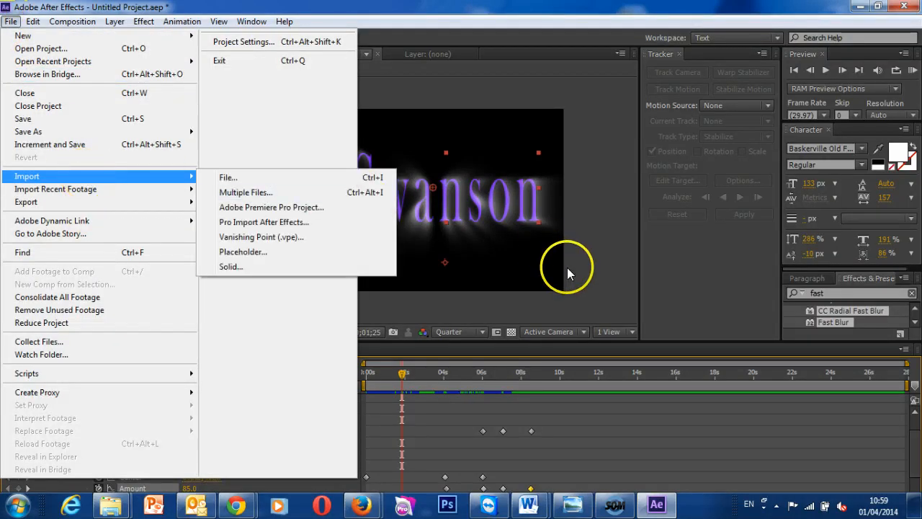
click(622, 273)
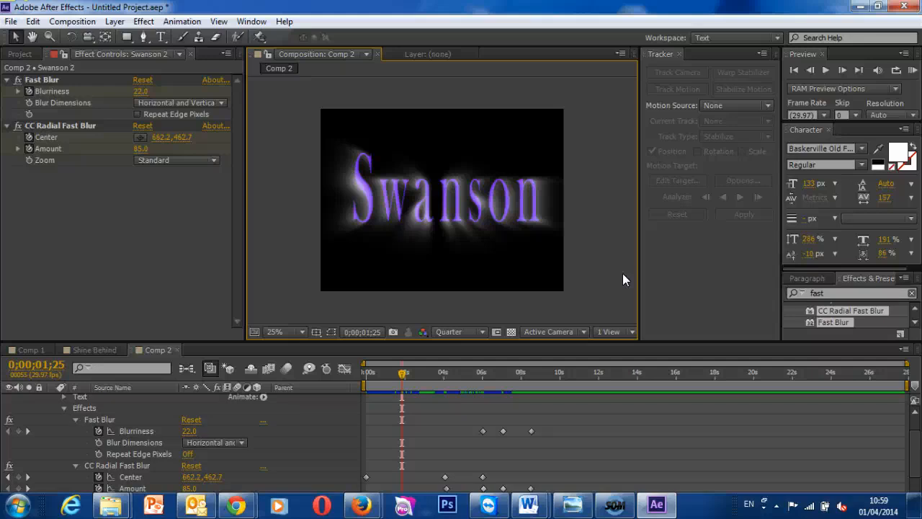
click(615, 504)
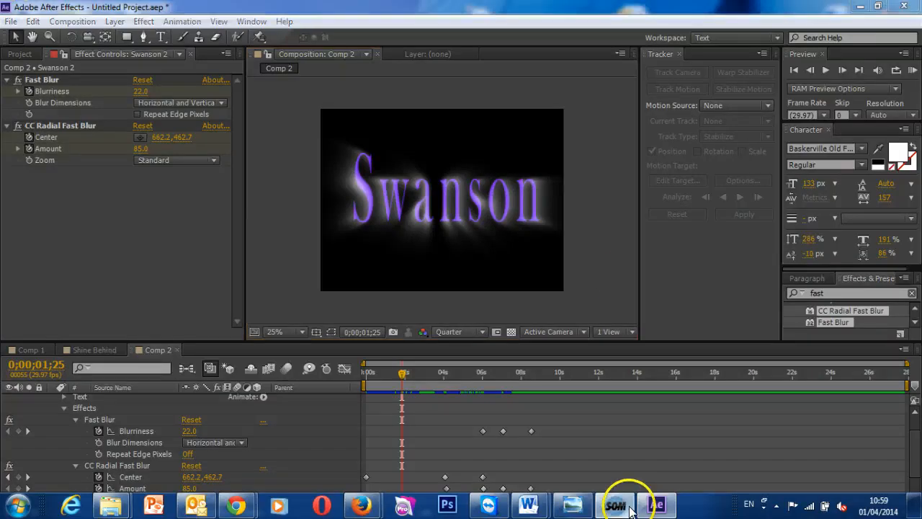